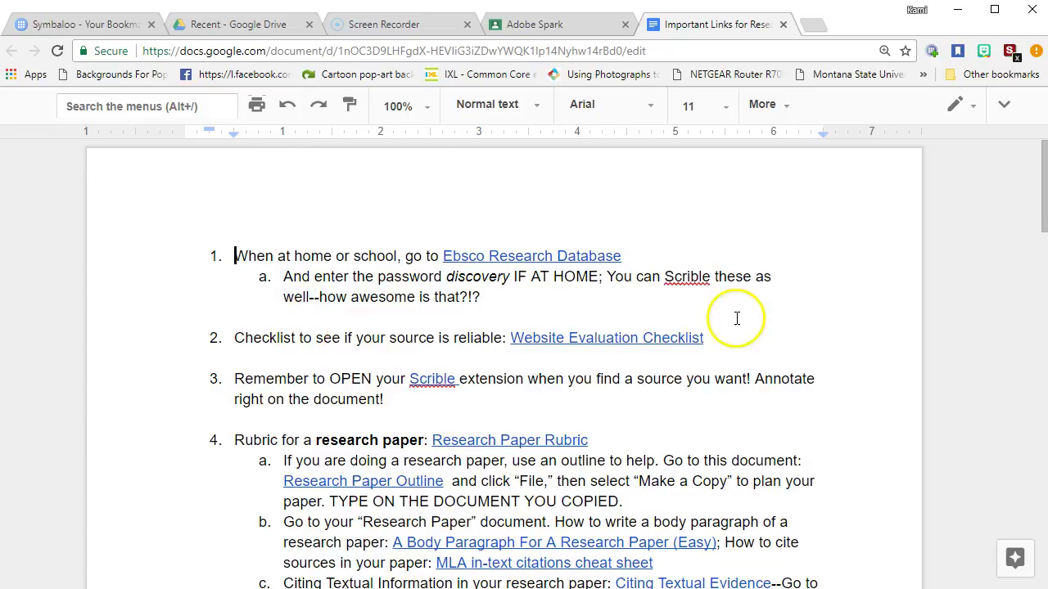
Review the Adobe Spark assignment's instructions and attachments in Google Classroom, including the Important Links for Research Project document.
left_click(561, 30)
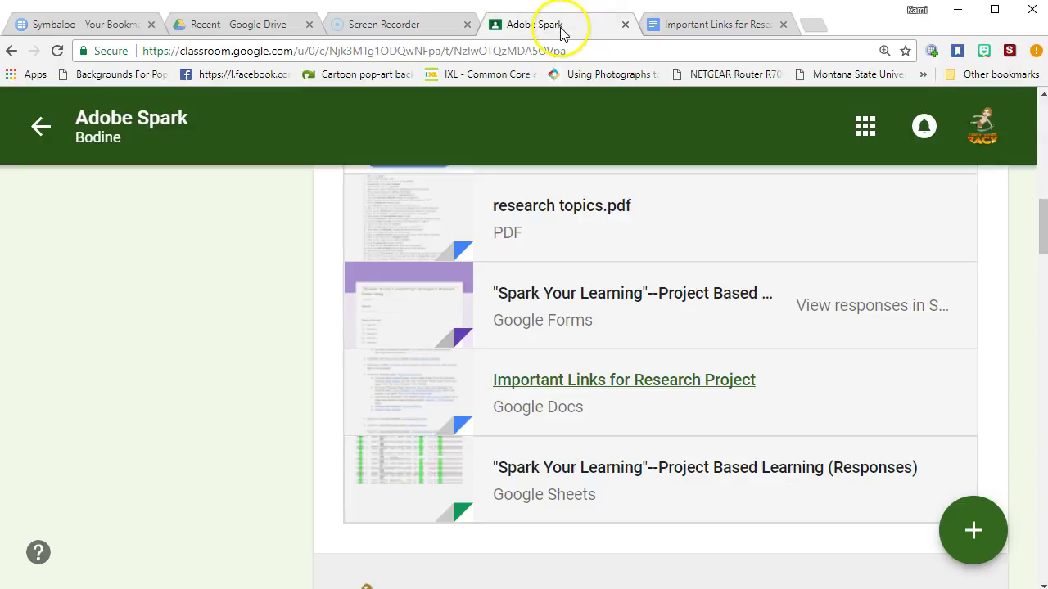
scroll(685, 369, "up", 3)
scroll(687, 366, "up", 8)
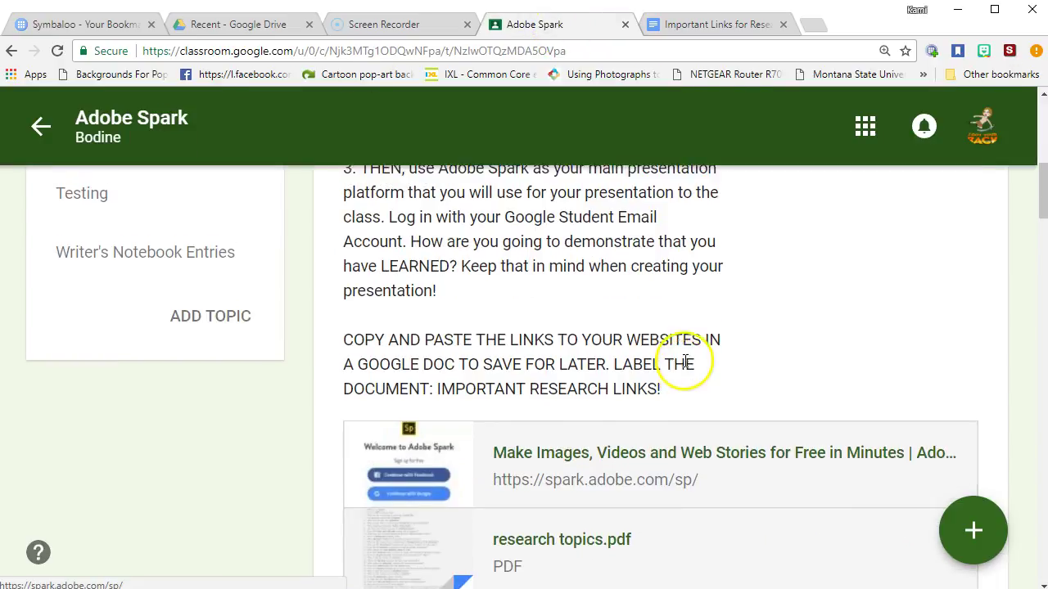
scroll(692, 368, "down", 12)
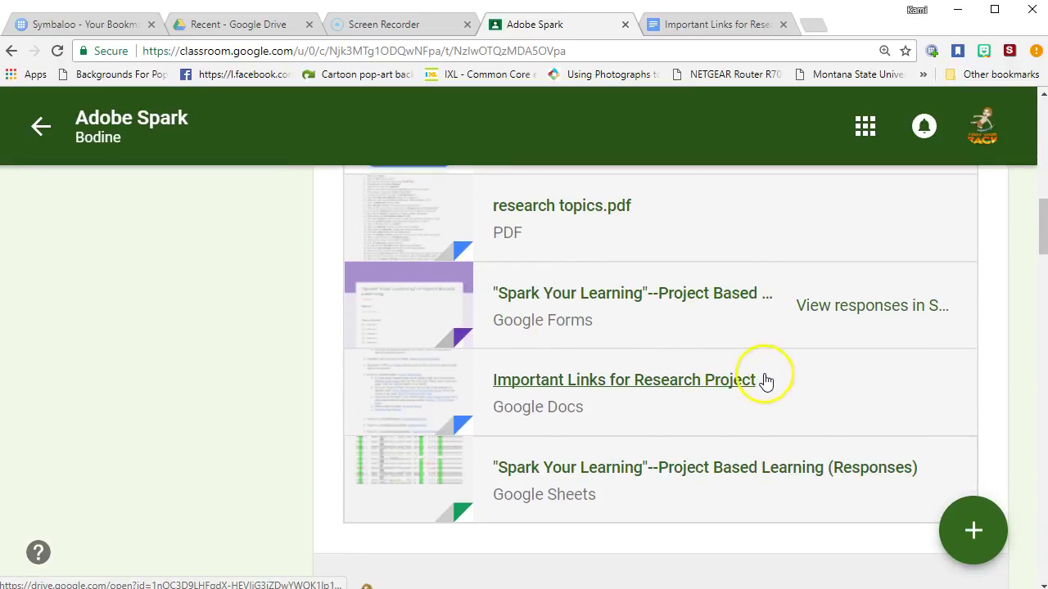
Open the Ebsco Research Database link from the Important Links for Research Project document.
left_click(720, 31)
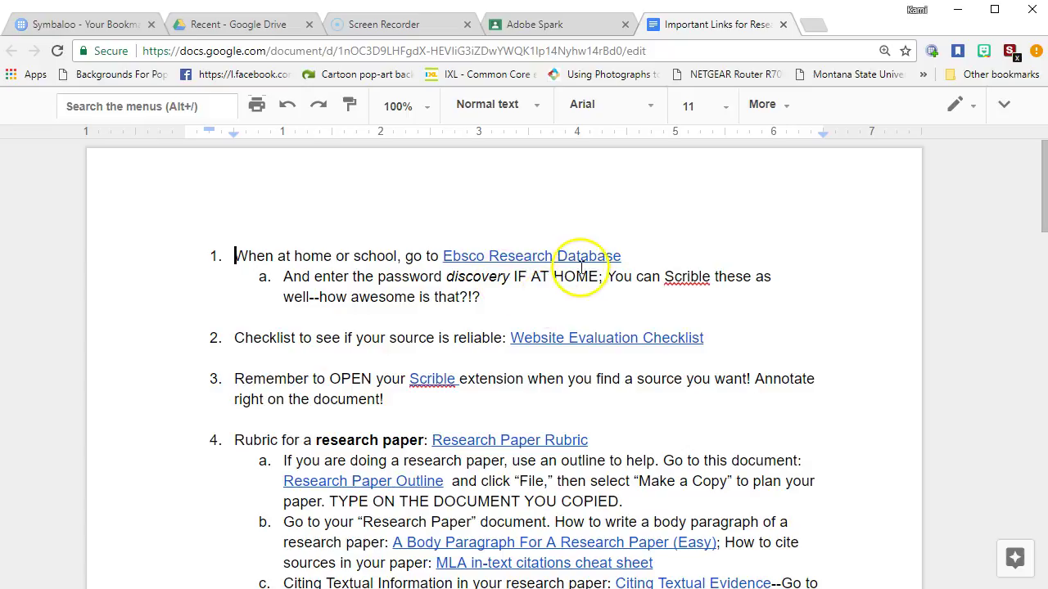
left_click(475, 257)
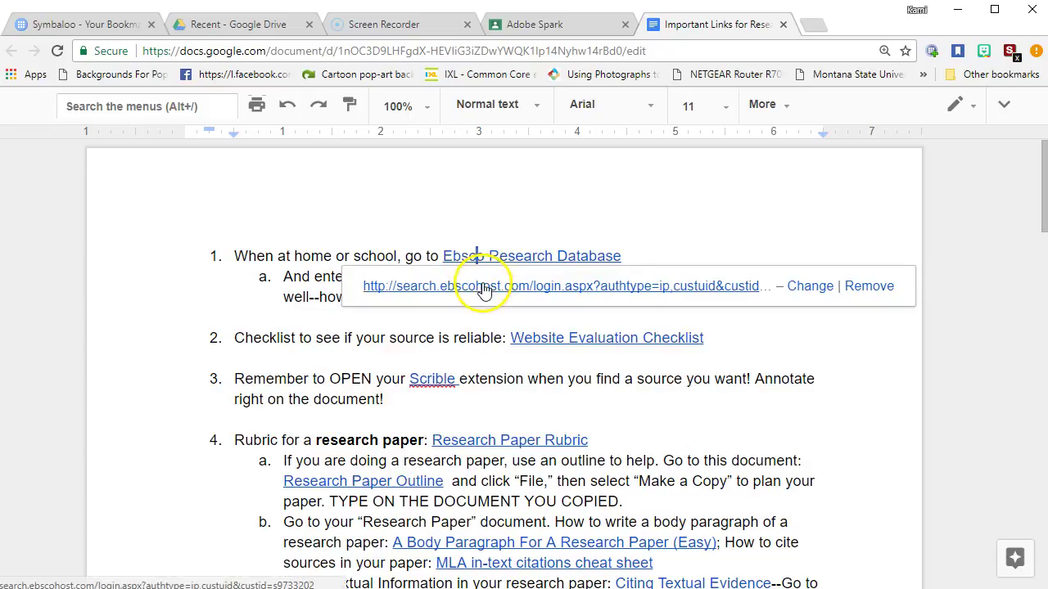
left_click(484, 286)
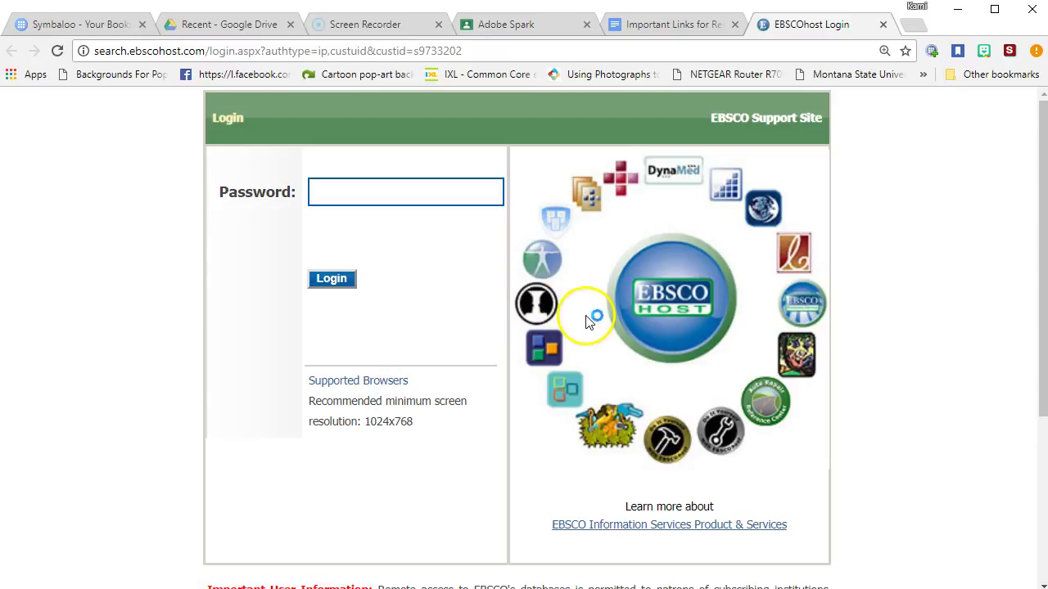
Enter the database password and log in to EBSCOhost.
left_click(378, 197)
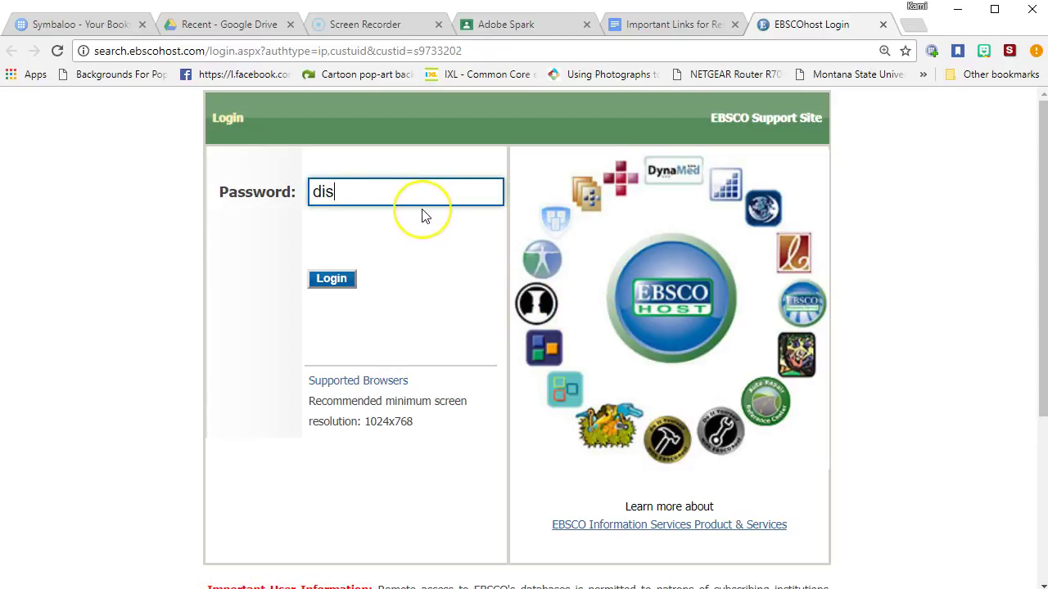
key("Return")
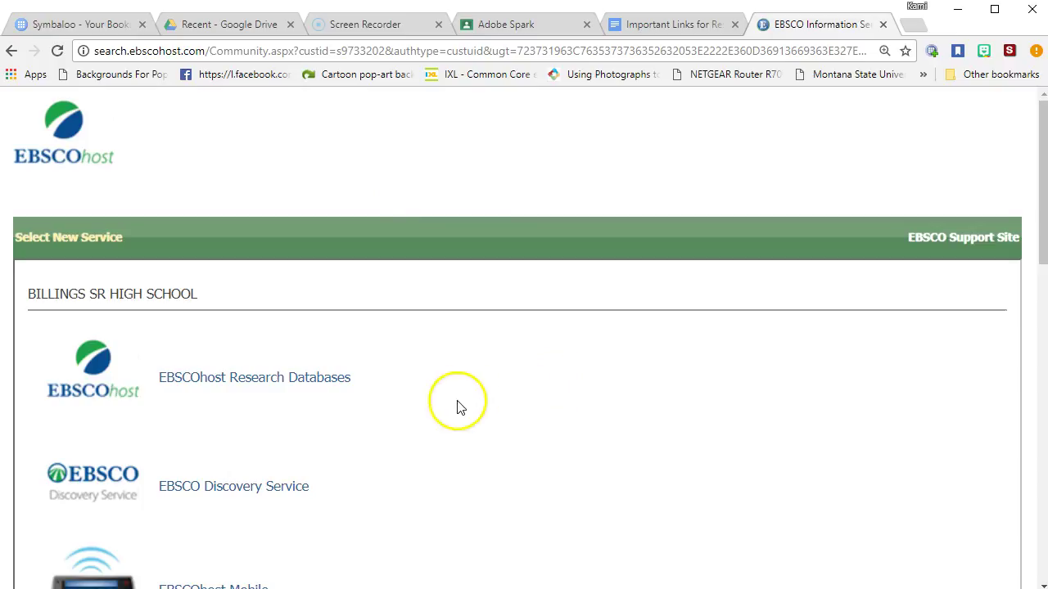
Examine the list of available EBSCO services, from the research databases down to the Explora editions.
scroll(286, 388, "down", 1)
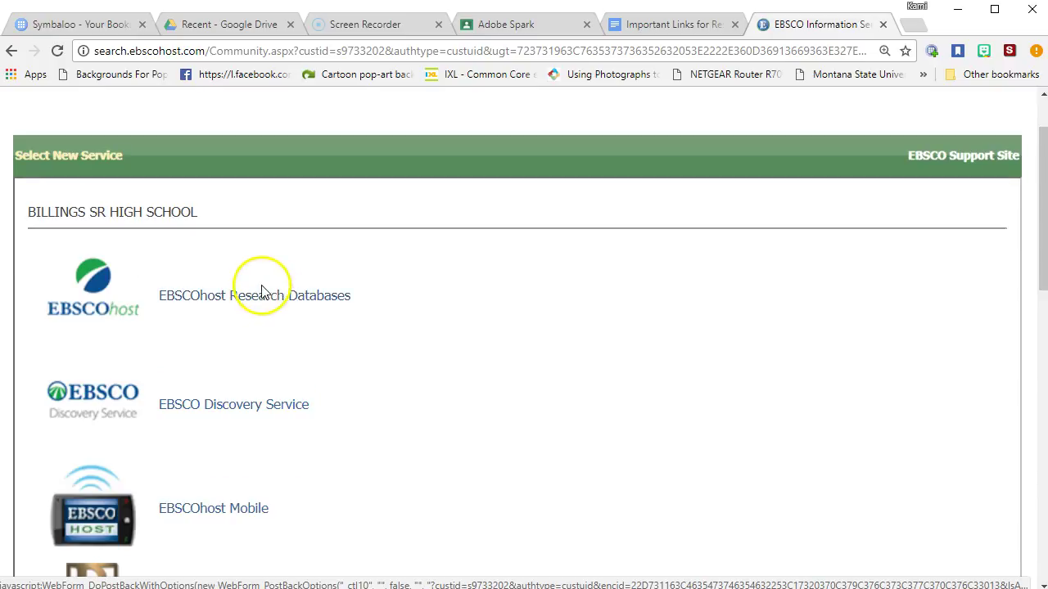
scroll(253, 295, "down", 3)
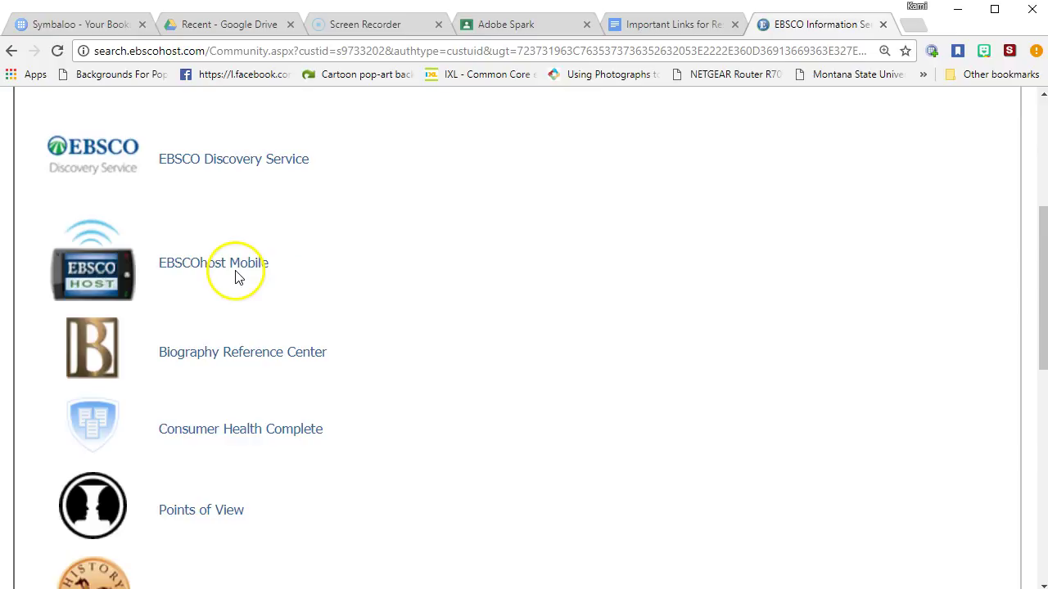
scroll(234, 273, "down", 2)
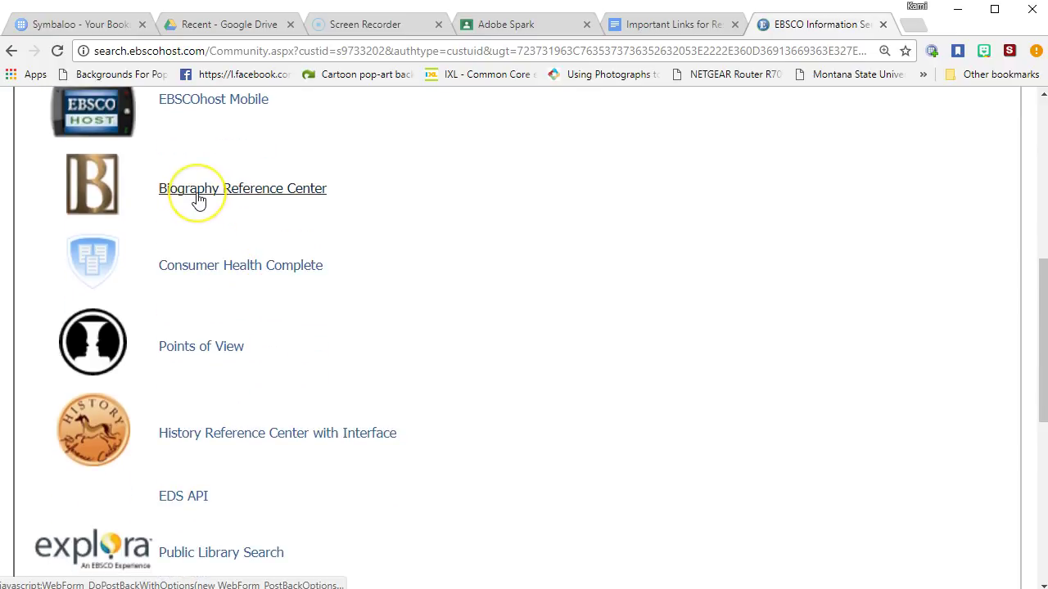
left_click(257, 215)
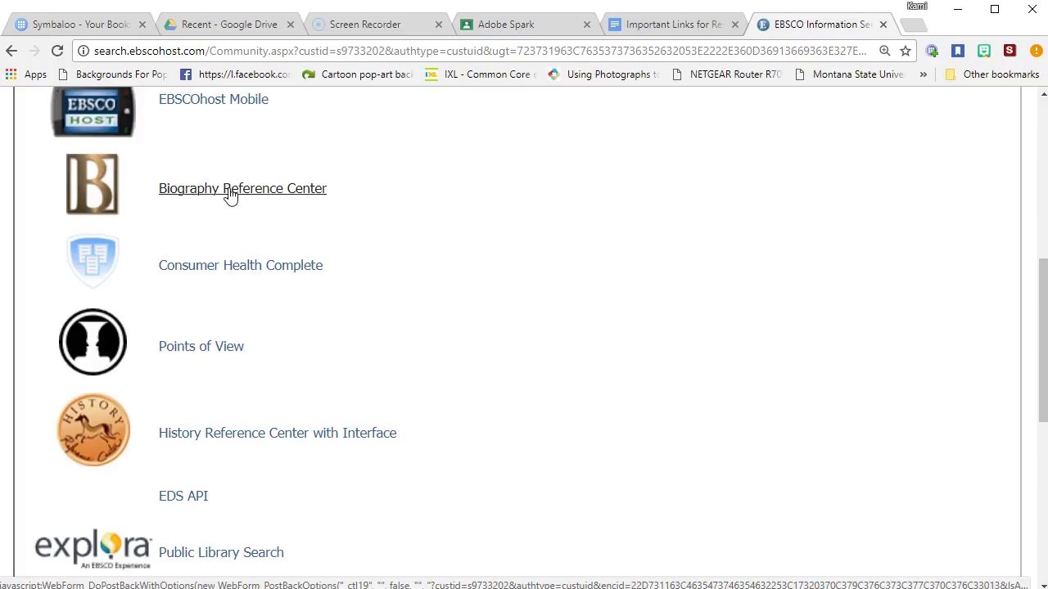
scroll(230, 197, "down", 1)
left_click(193, 177)
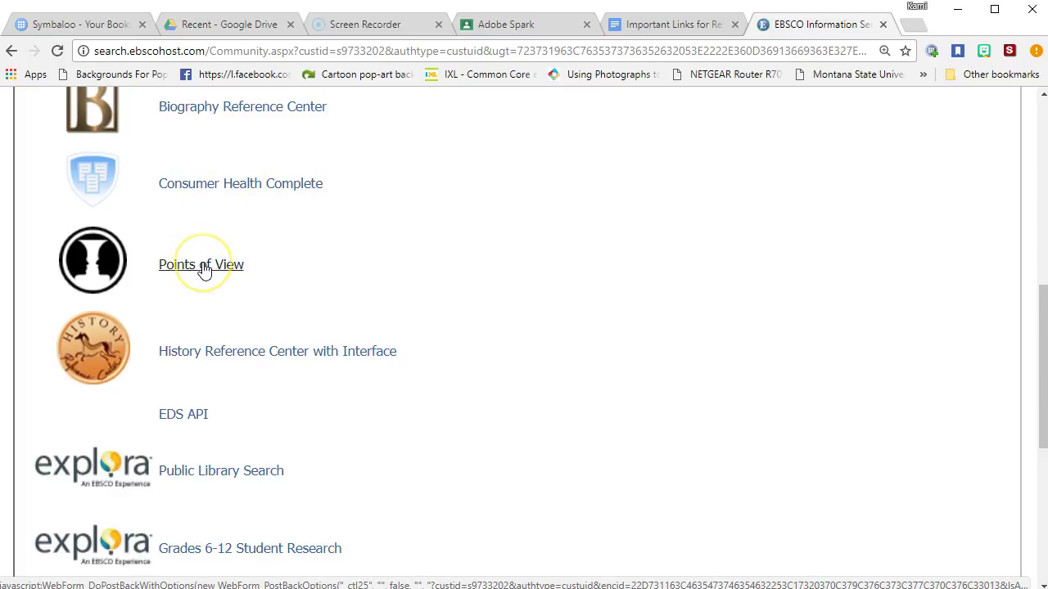
scroll(215, 258, "down", 3)
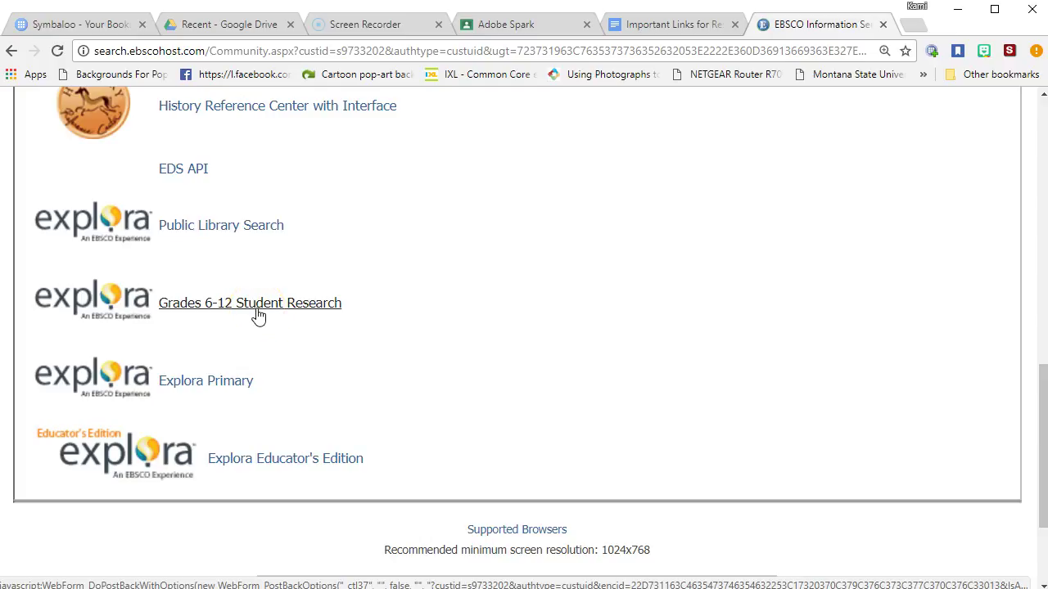
scroll(417, 355, "up", 5)
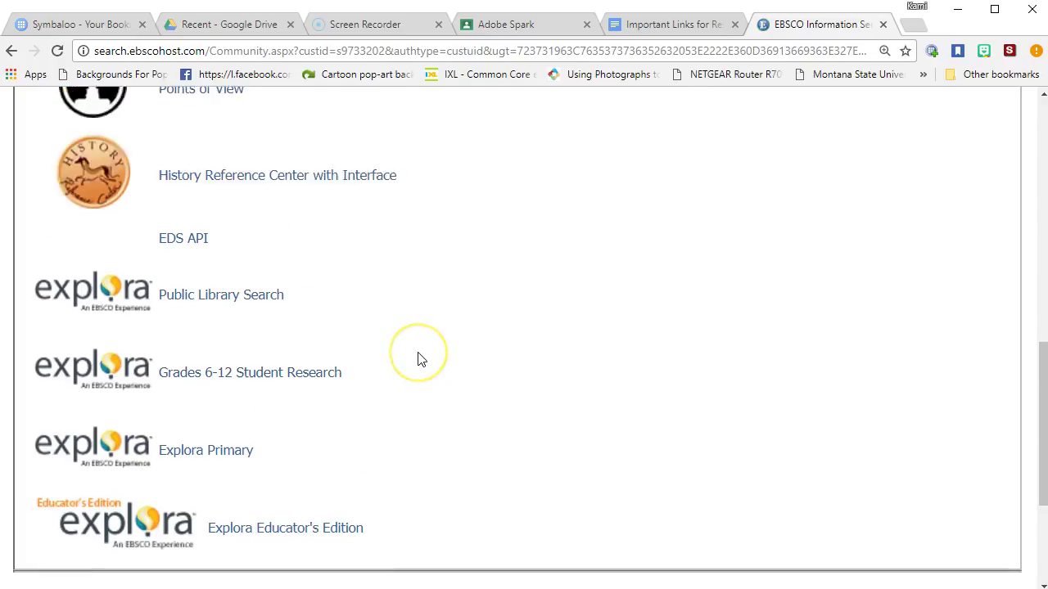
Open EBSCOhost Research Databases, select all databases, and continue to the basic search page.
scroll(417, 359, "up", 5)
left_click(274, 384)
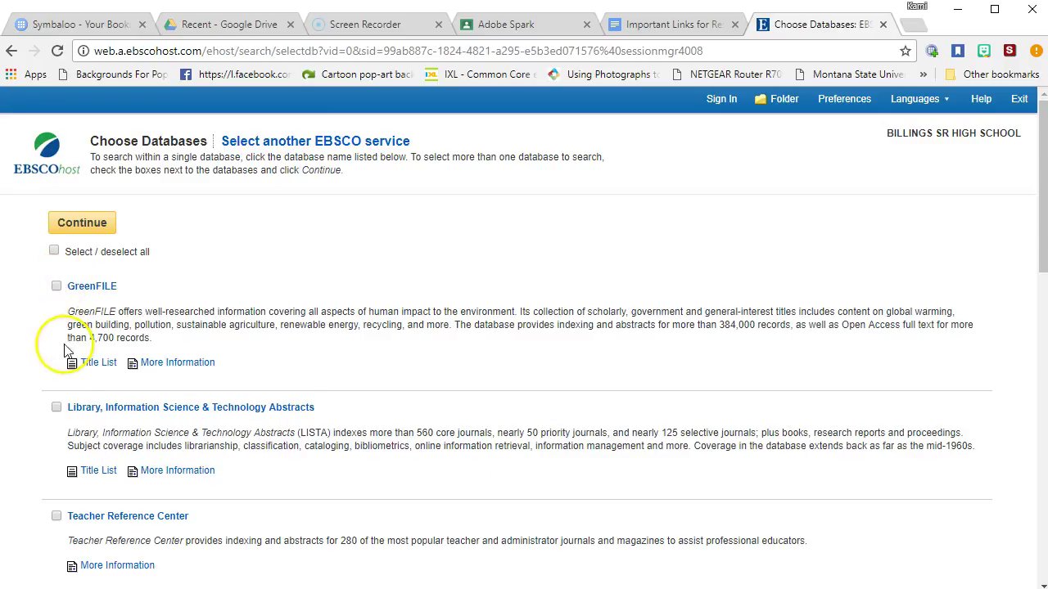
left_click(54, 252)
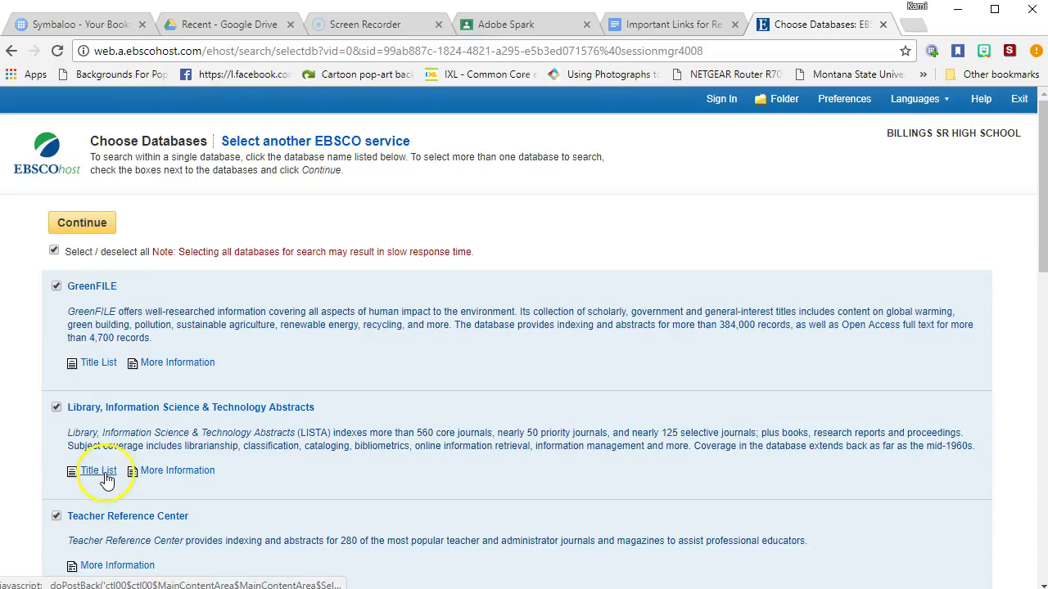
left_click(79, 232)
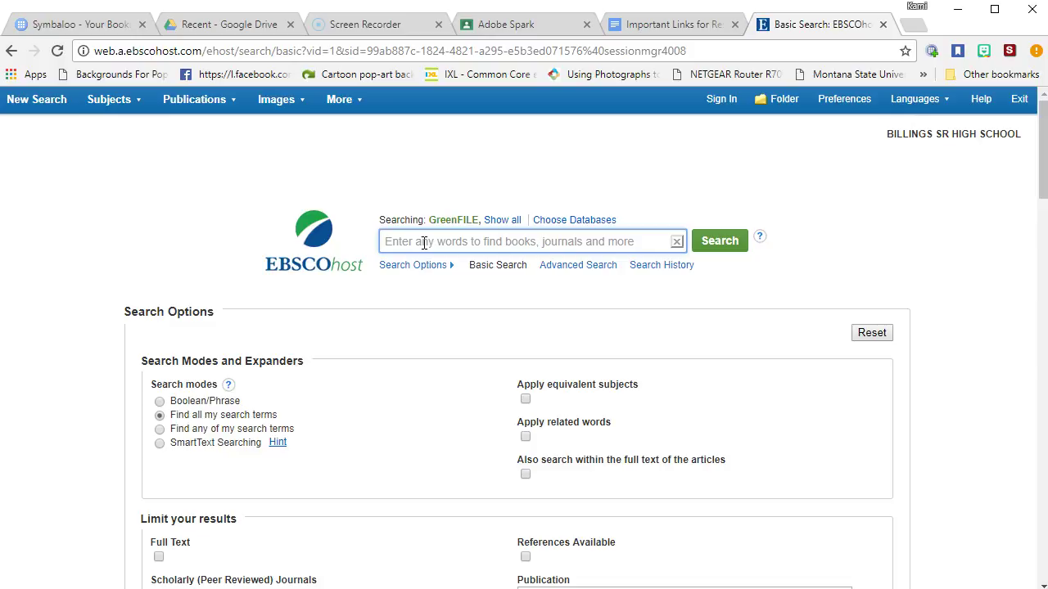
Search for "professional photography" and limit the results to Full Text.
type("profes")
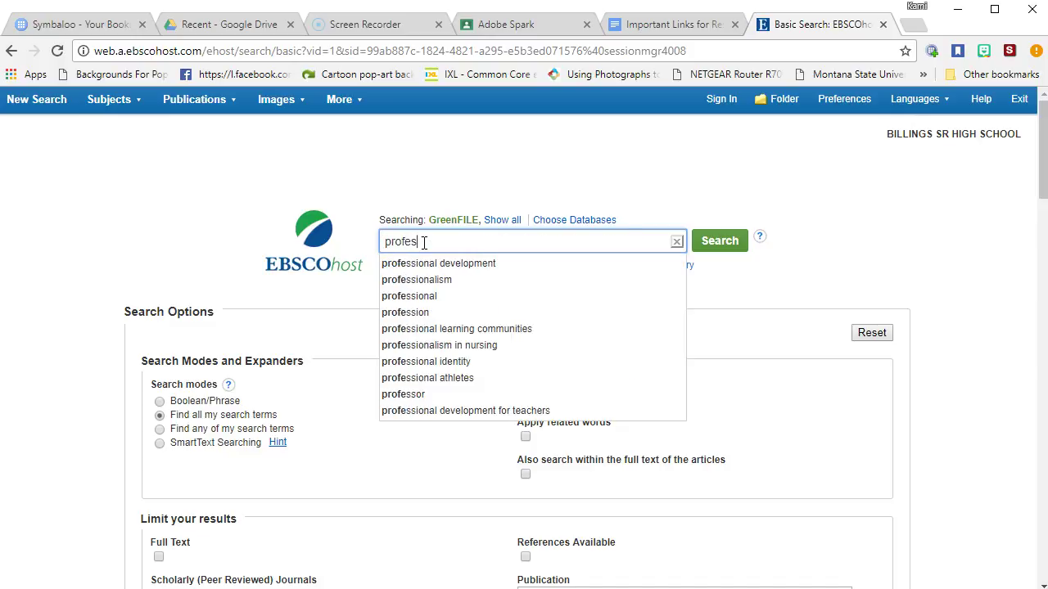
type("sional ph")
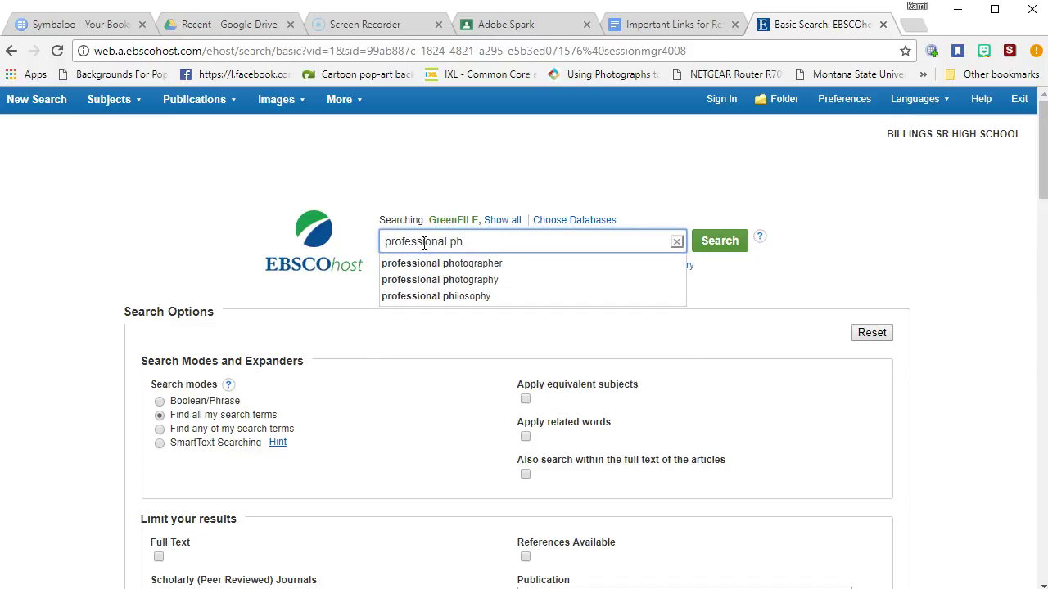
left_click(448, 280)
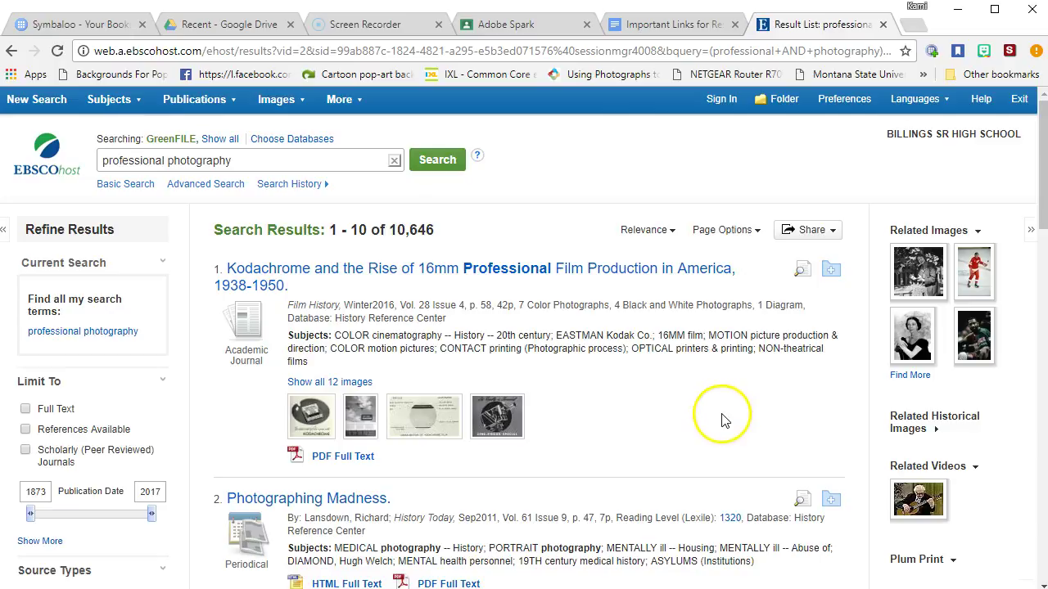
left_click(25, 409)
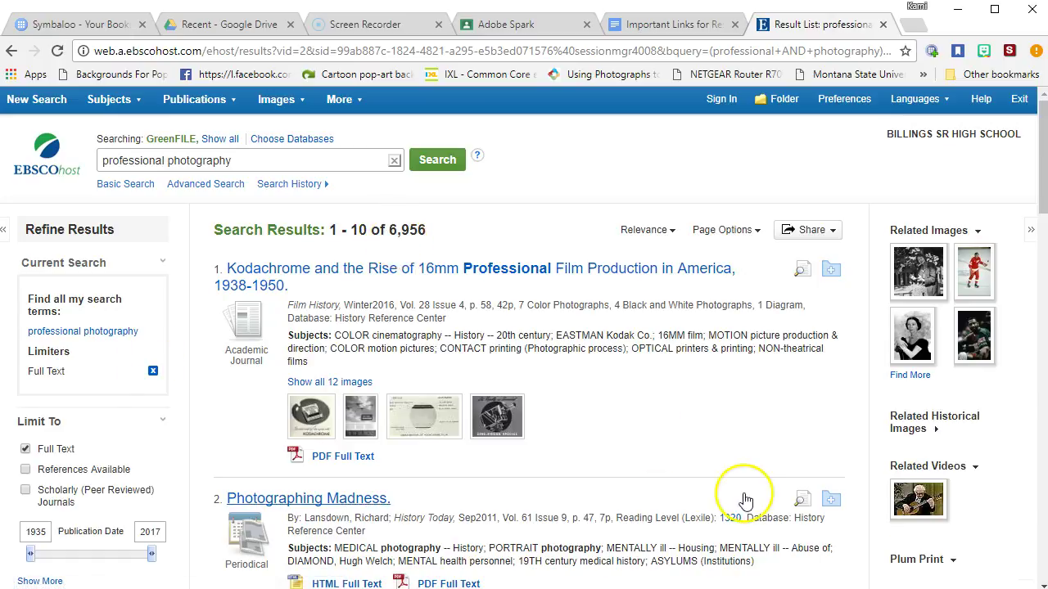
Examine the first page of full-text results, including the source types and the available full-text formats.
scroll(718, 442, "down", 1)
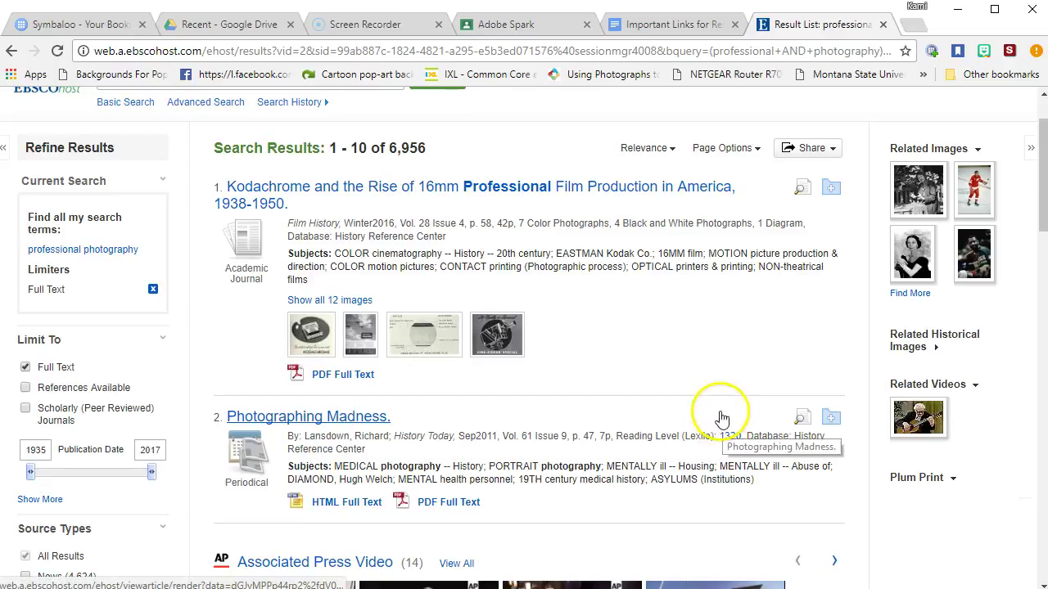
scroll(720, 417, "down", 2)
scroll(713, 400, "down", 1)
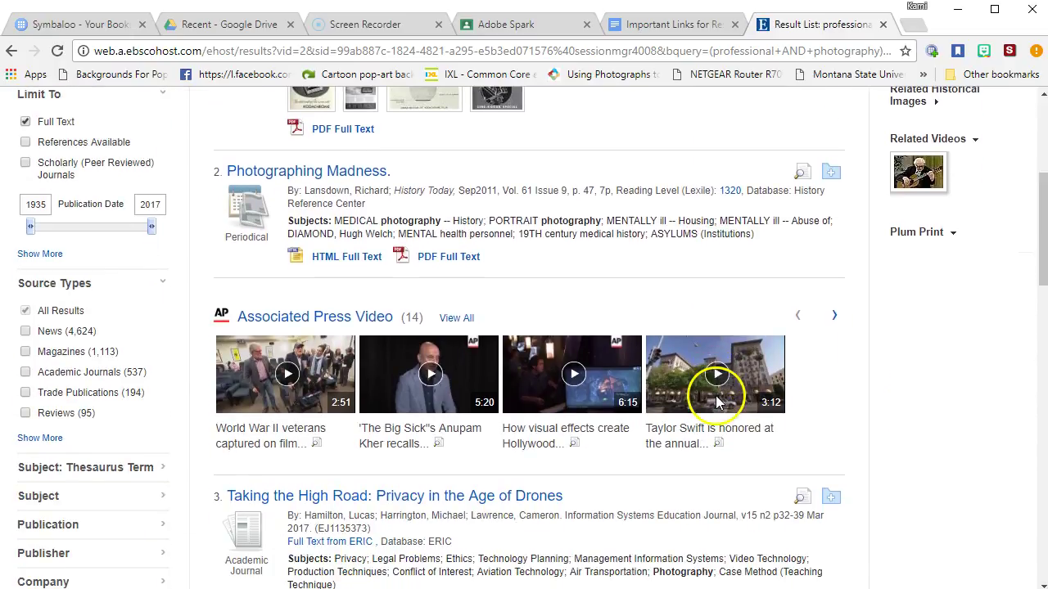
scroll(393, 410, "down", 2)
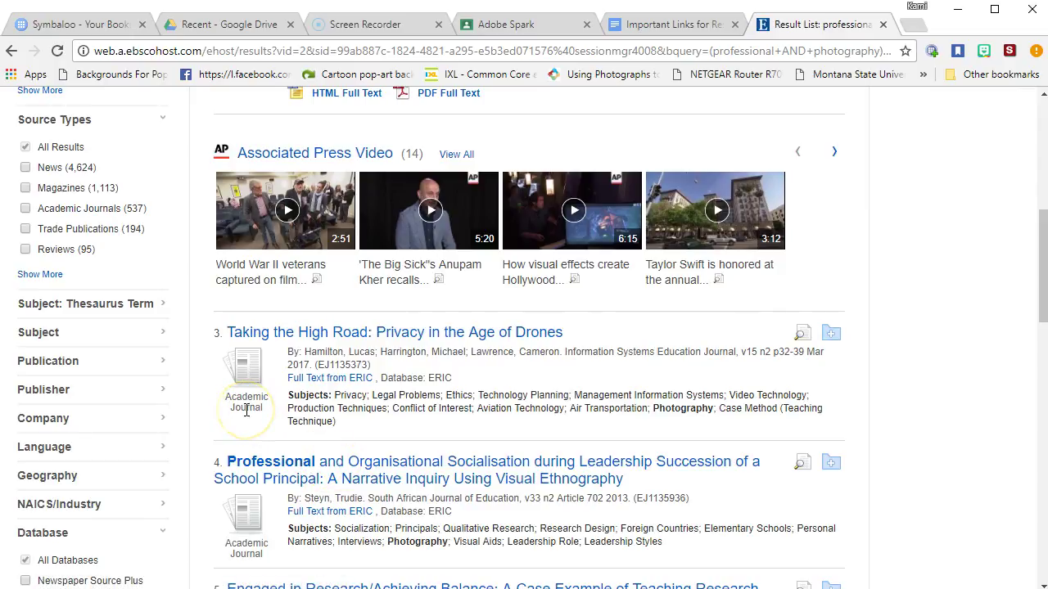
scroll(655, 417, "down", 2)
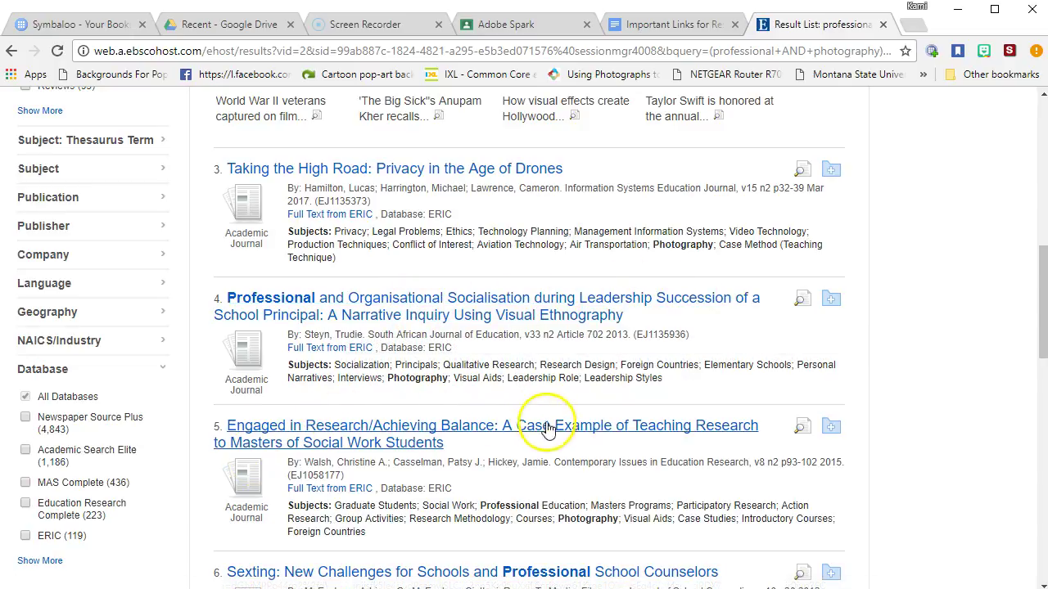
scroll(536, 508, "down", 1)
scroll(536, 508, "down", 3)
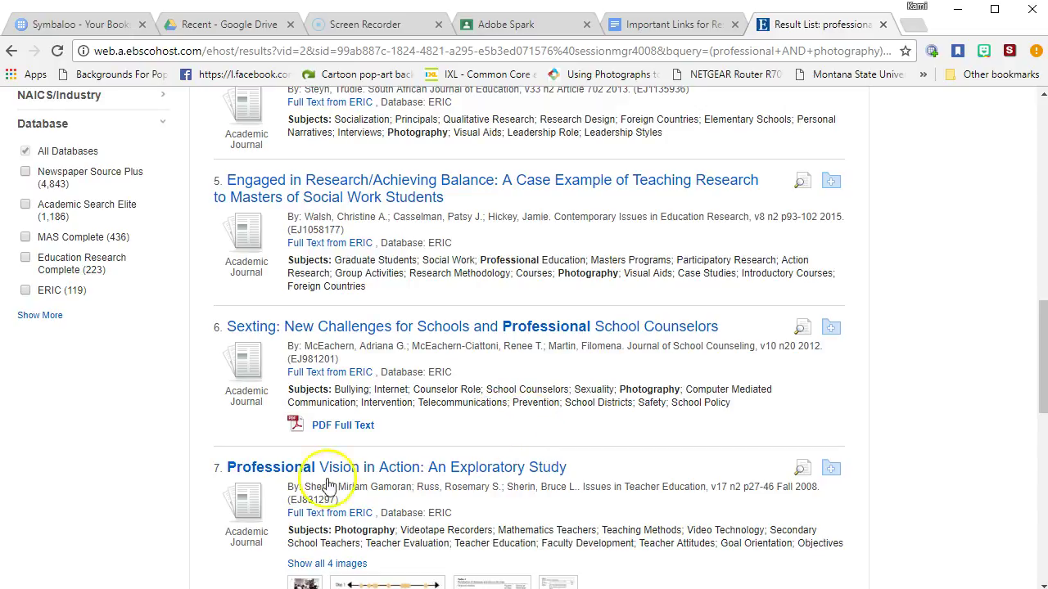
scroll(505, 421, "down", 10)
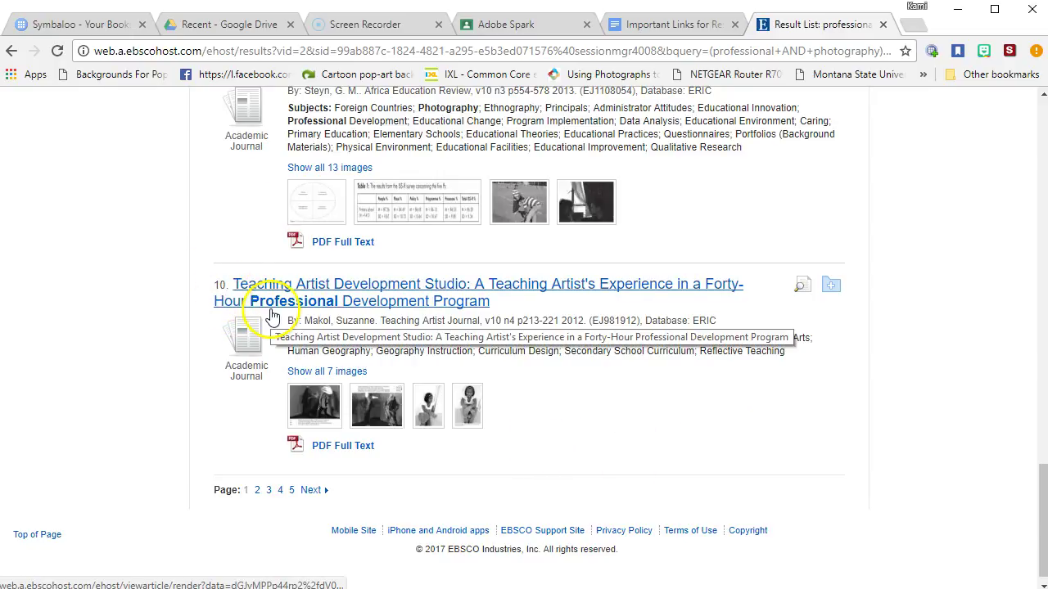
Open the tenth result, "Teaching Artist Development Studio", and display its PDF full text.
left_click(414, 306)
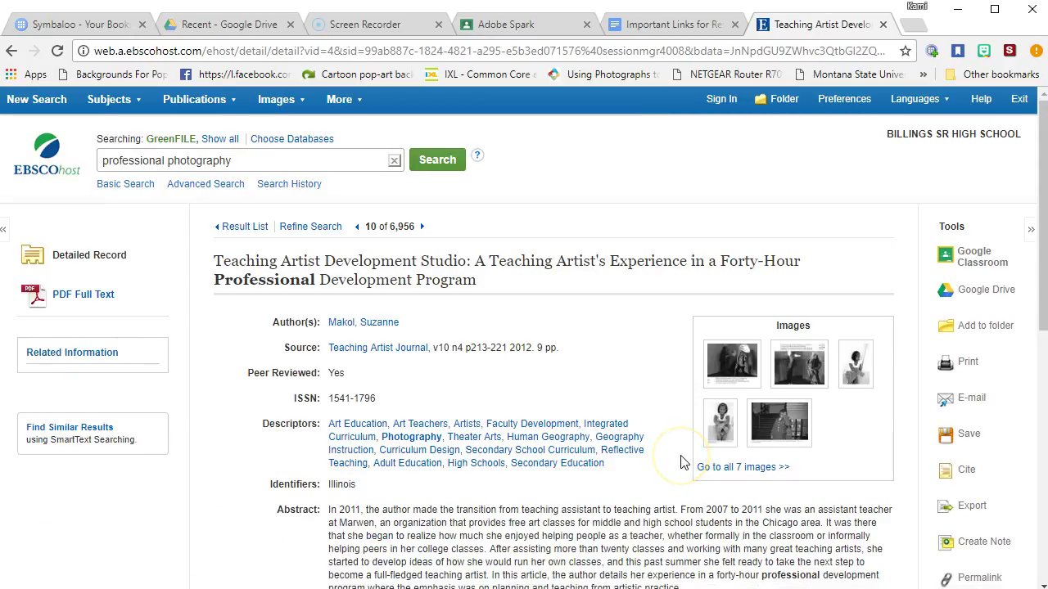
left_click(59, 300)
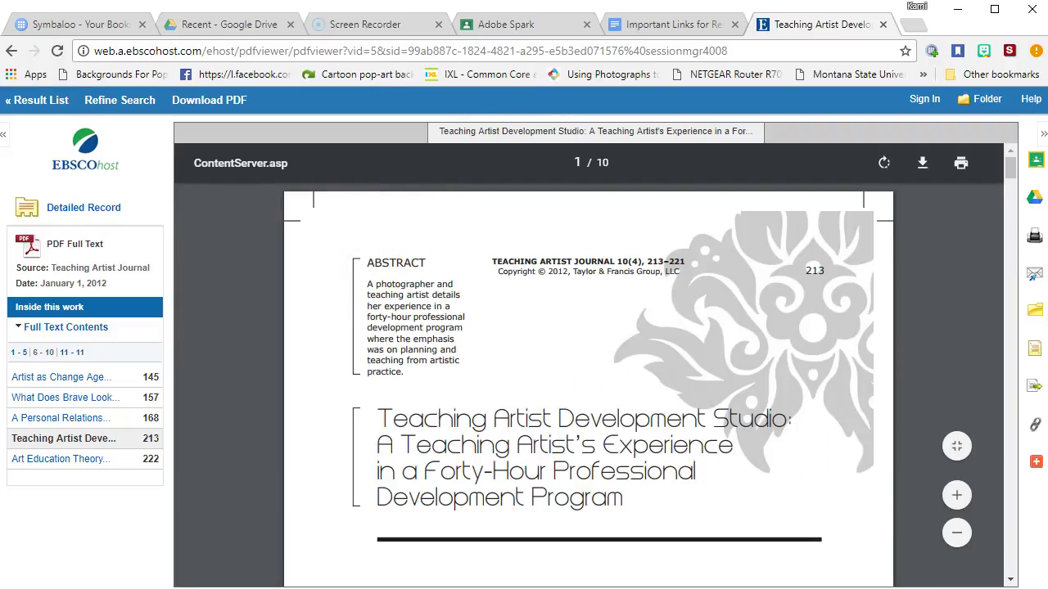
Return to the article's detailed record to read its abstract, and reopen the PDF full text.
left_click(11, 51)
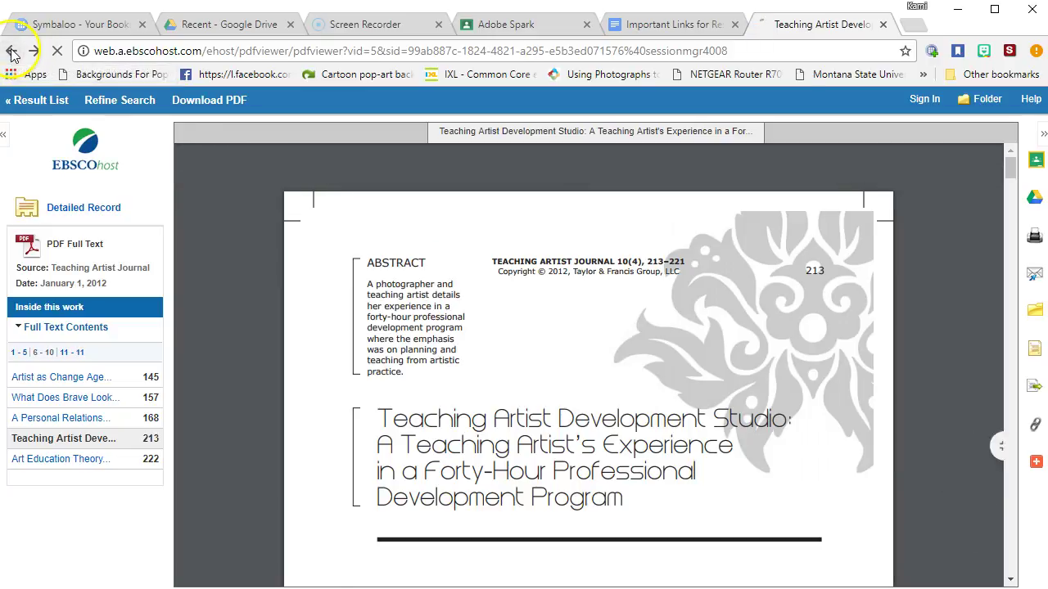
scroll(483, 454, "down", 2)
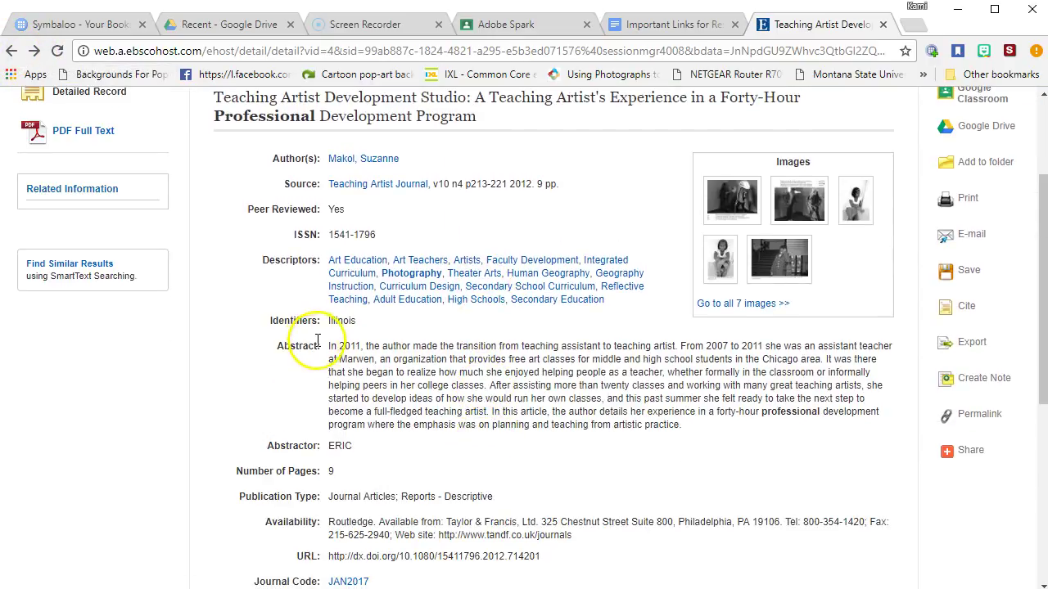
left_click_drag(330, 346, 683, 439)
left_click(680, 433)
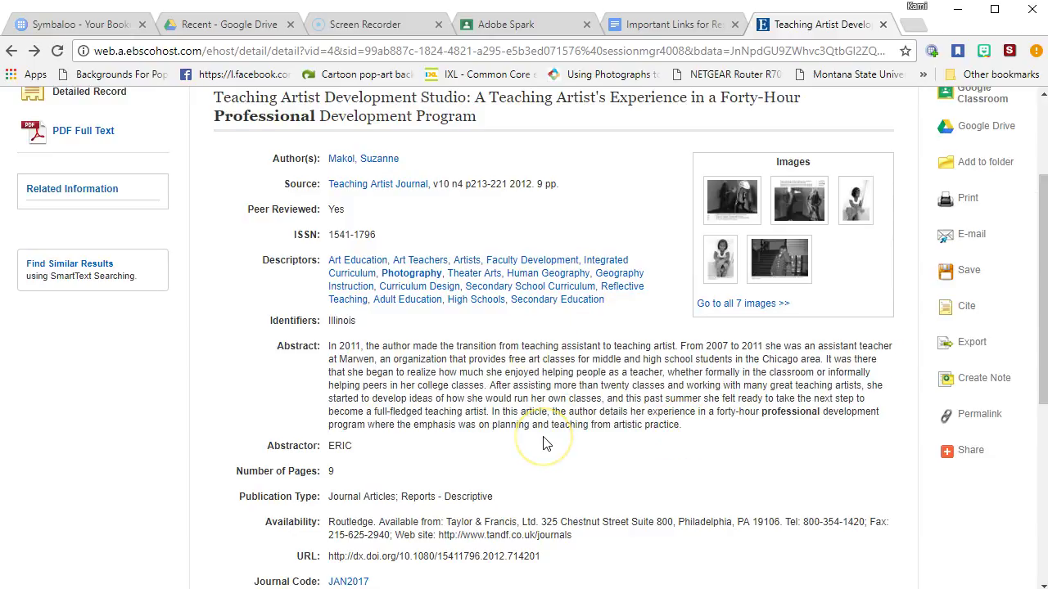
scroll(546, 447, "up", 2)
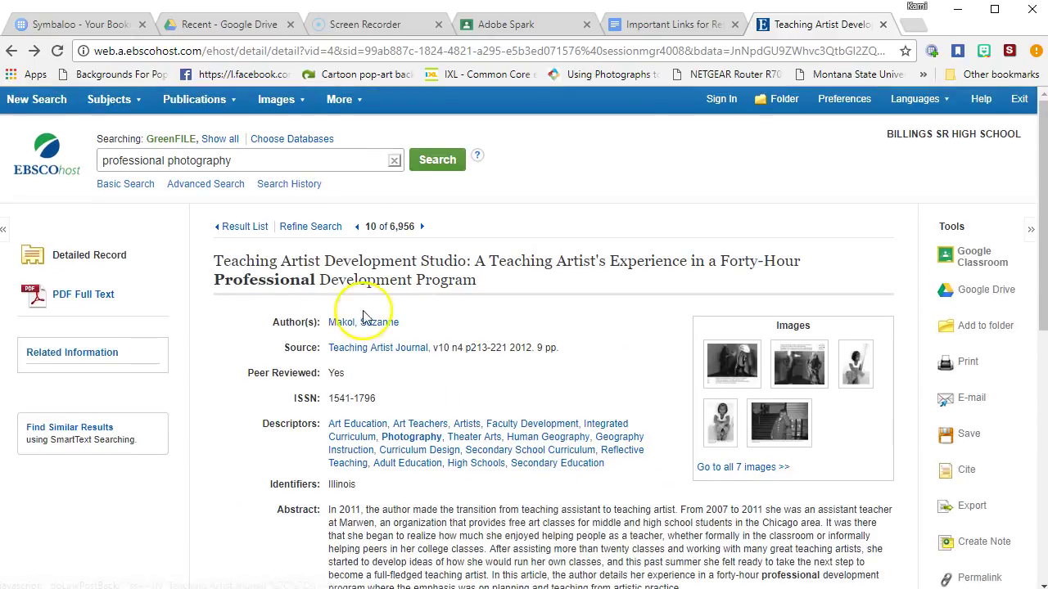
left_click(82, 295)
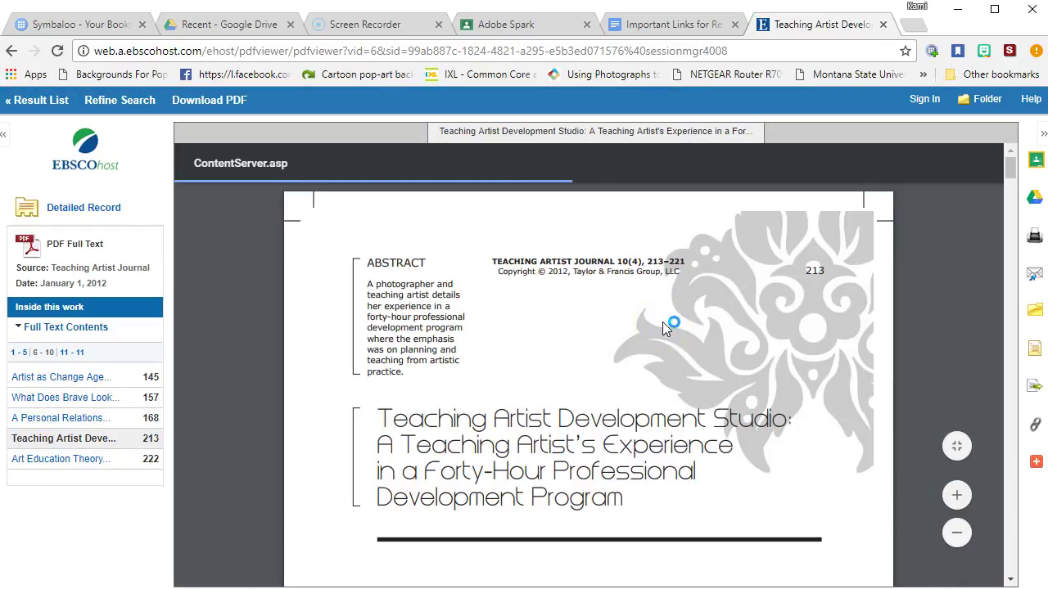
Skim the first two pages of the "Teaching Artist Development Studio" PDF and return to its start.
scroll(662, 322, "down", 6)
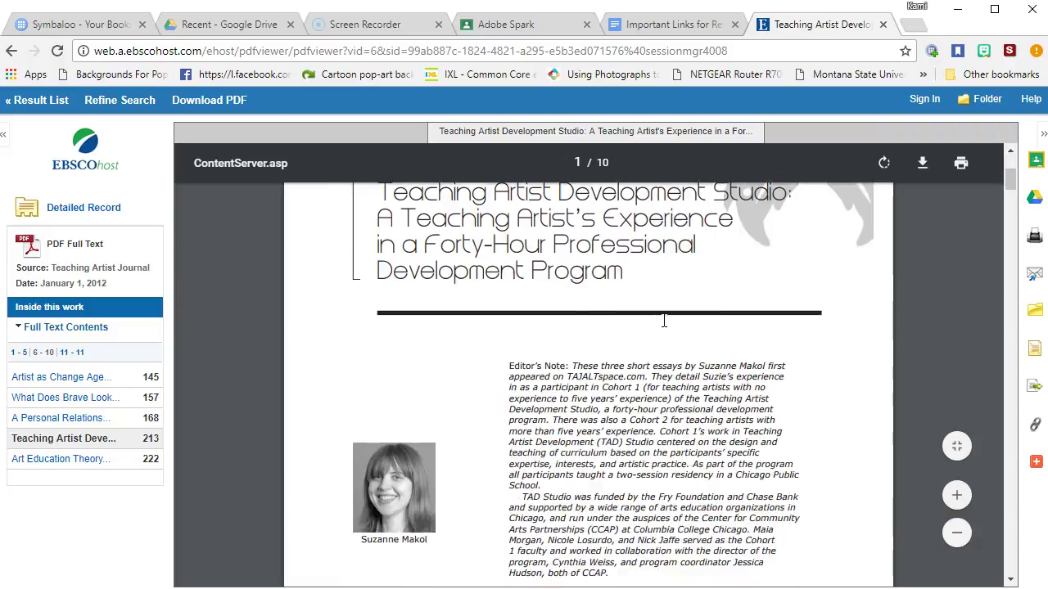
scroll(663, 320, "down", 7)
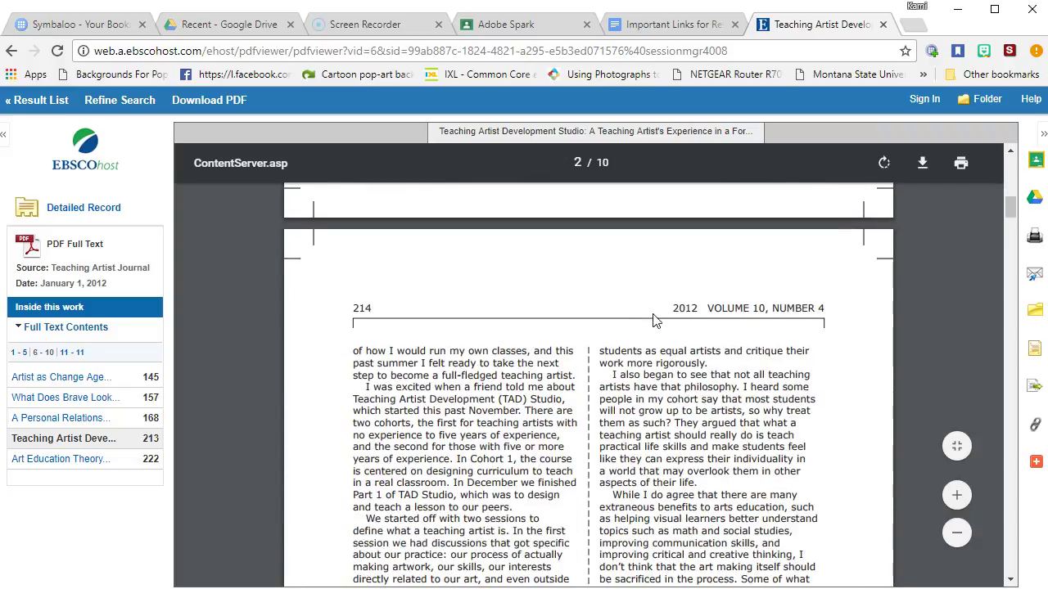
scroll(642, 307, "up", 12)
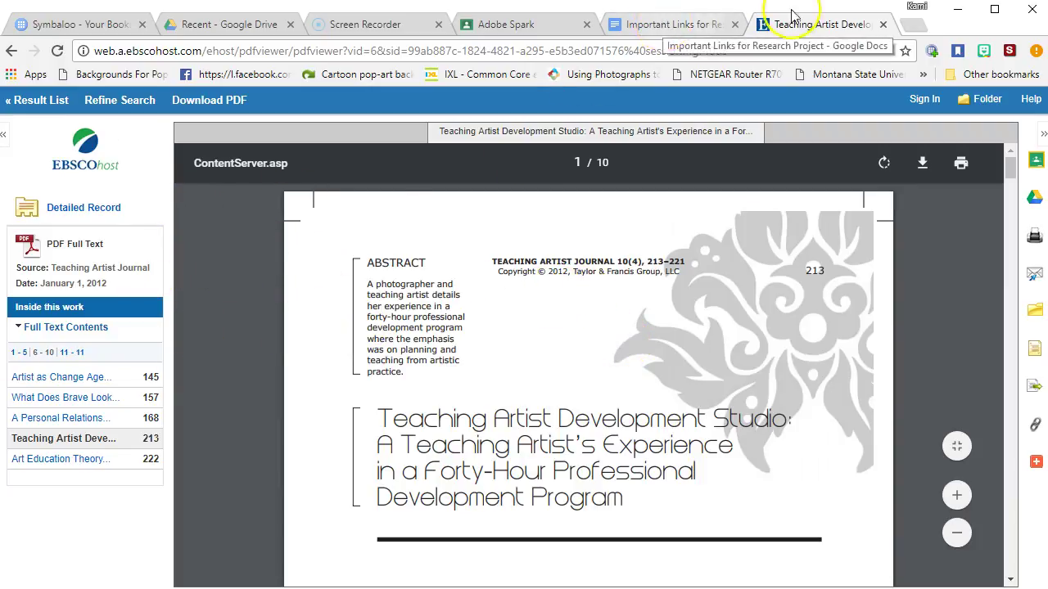
Close the article, reopen the Ebsco Research Database link from the research links document, and log in with the database password.
left_click(883, 26)
left_click(501, 288)
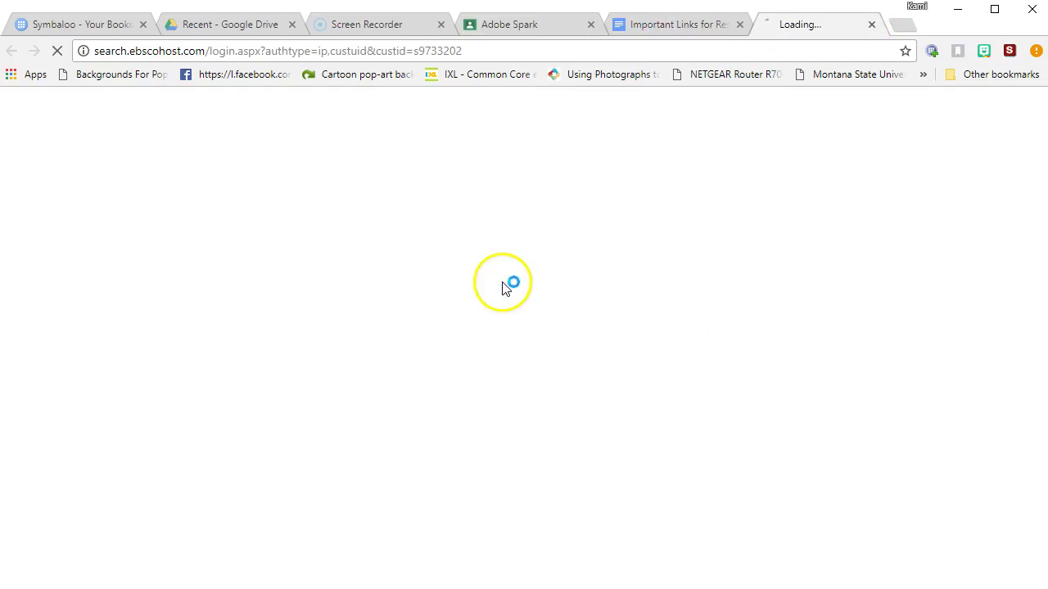
left_click(409, 201)
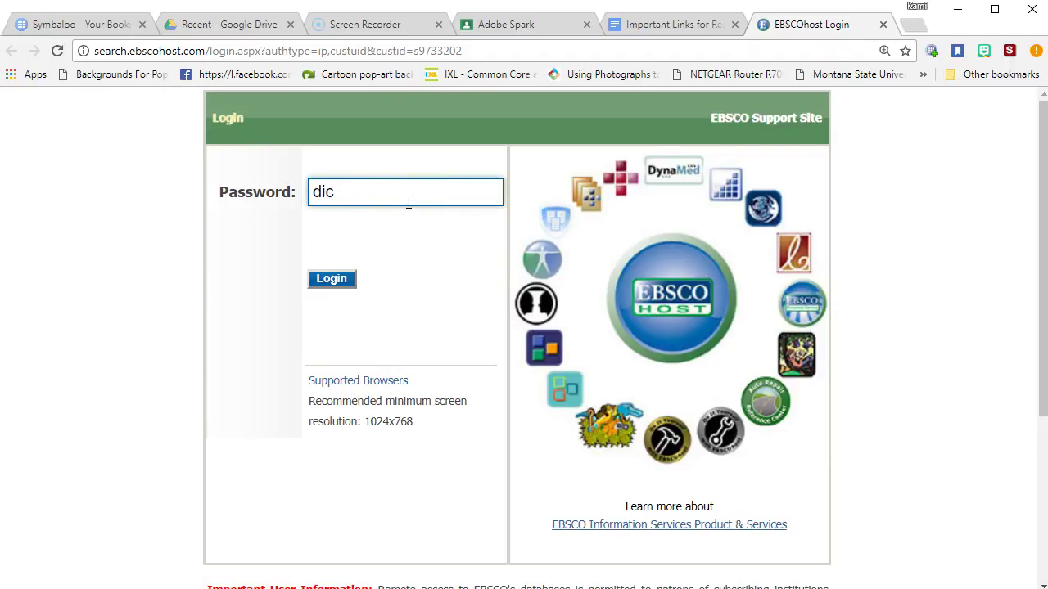
key("Return")
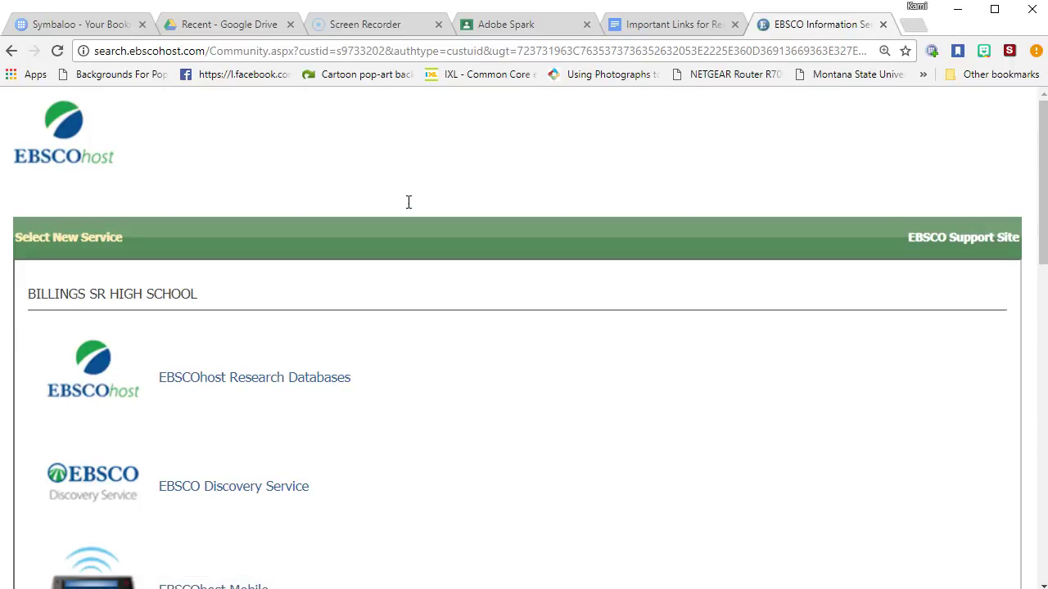
Open the Points of View database from the EBSCO service list and search it for "assisted suicide".
scroll(381, 446, "down", 5)
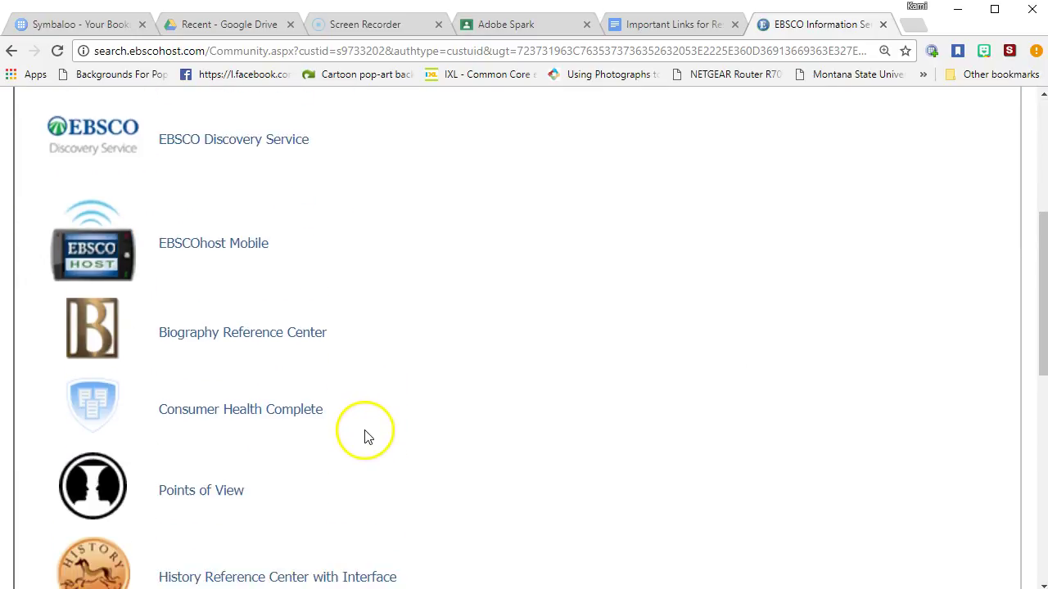
left_click(227, 428)
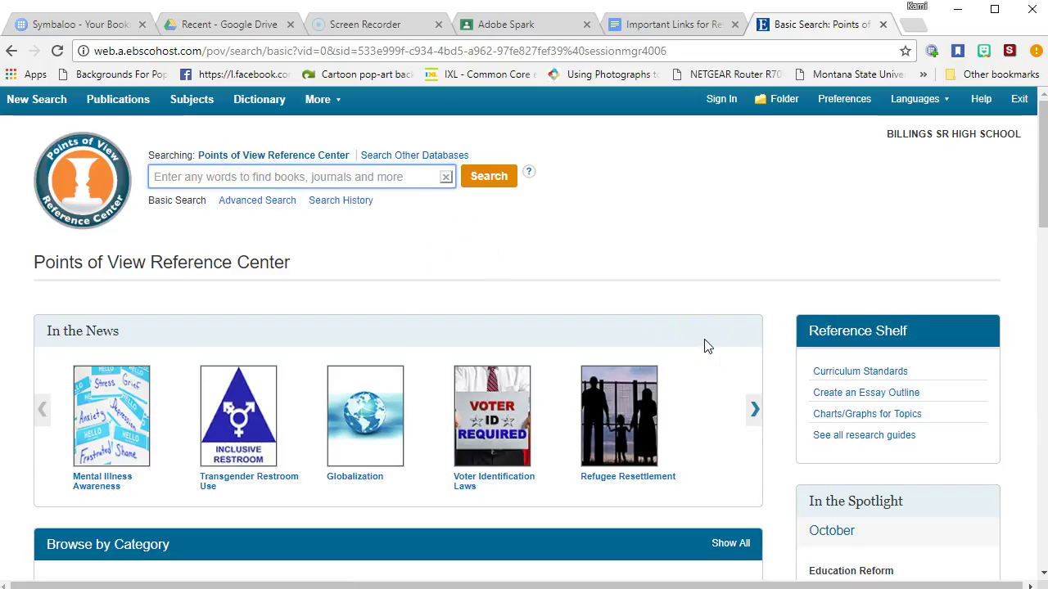
type("assisted s")
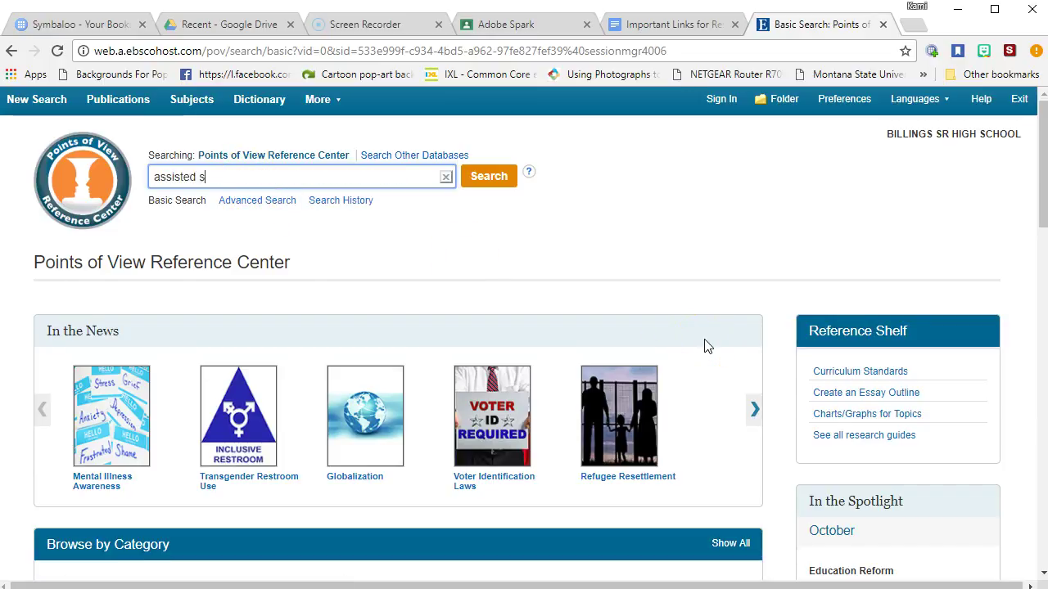
key("Return")
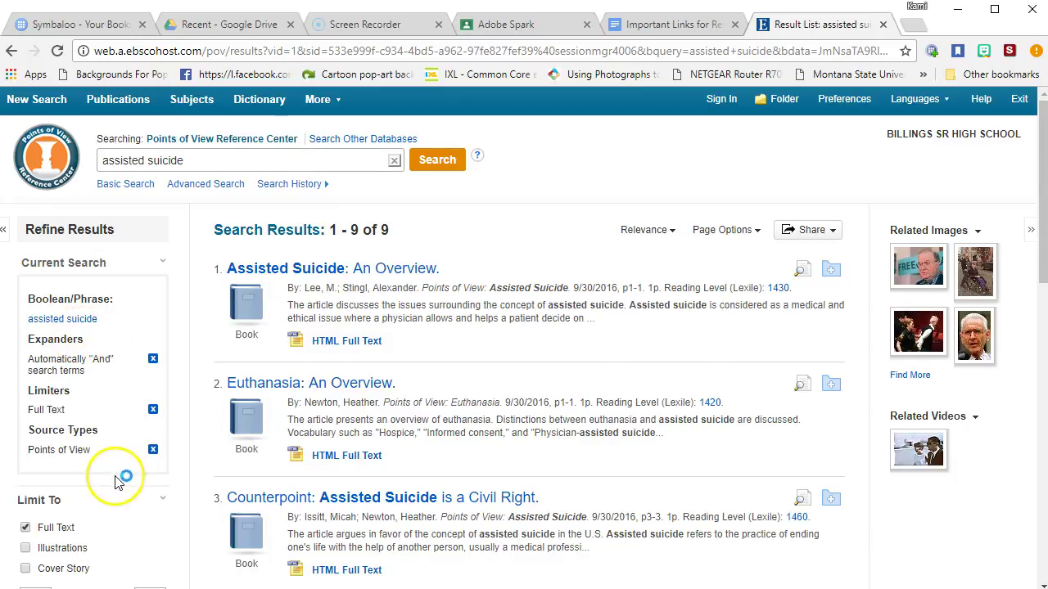
Review the overview, point and counterpoint results, and add Academic Journals to the included source types.
scroll(115, 477, "down", 2)
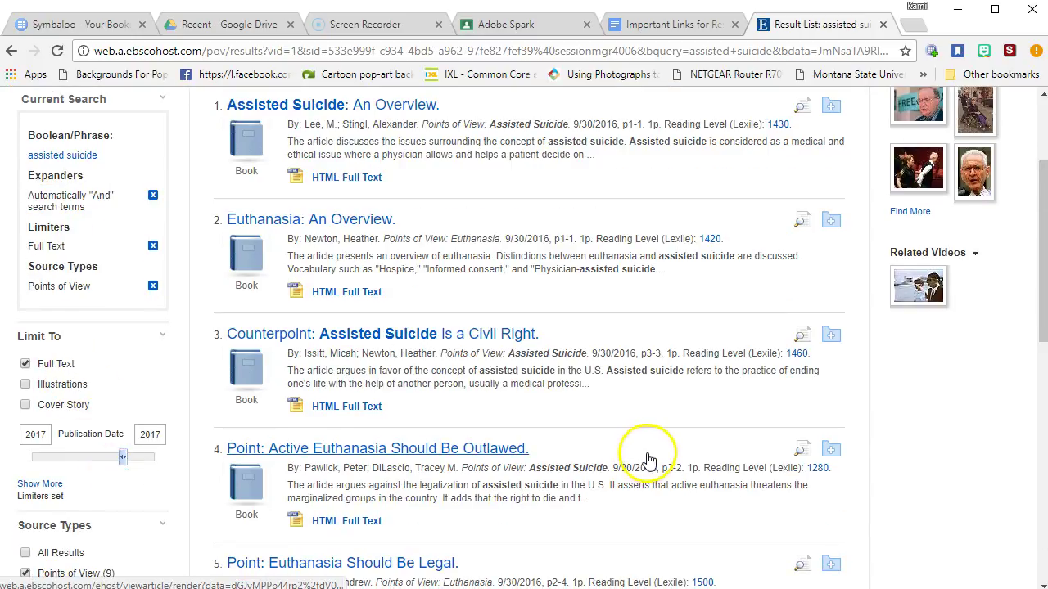
scroll(642, 458, "up", 1)
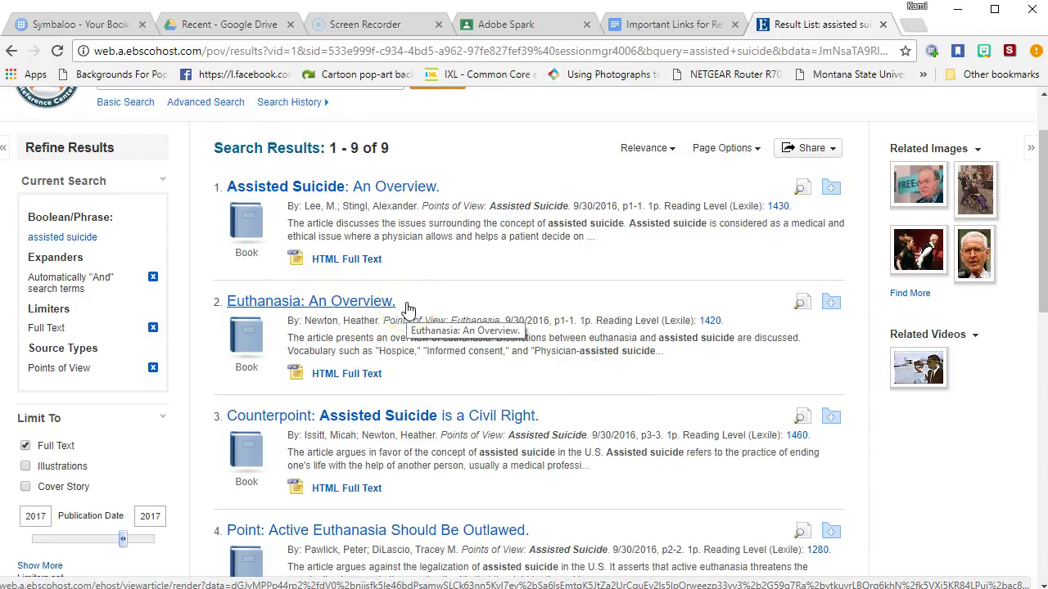
scroll(402, 300, "down", 1)
scroll(451, 374, "down", 1)
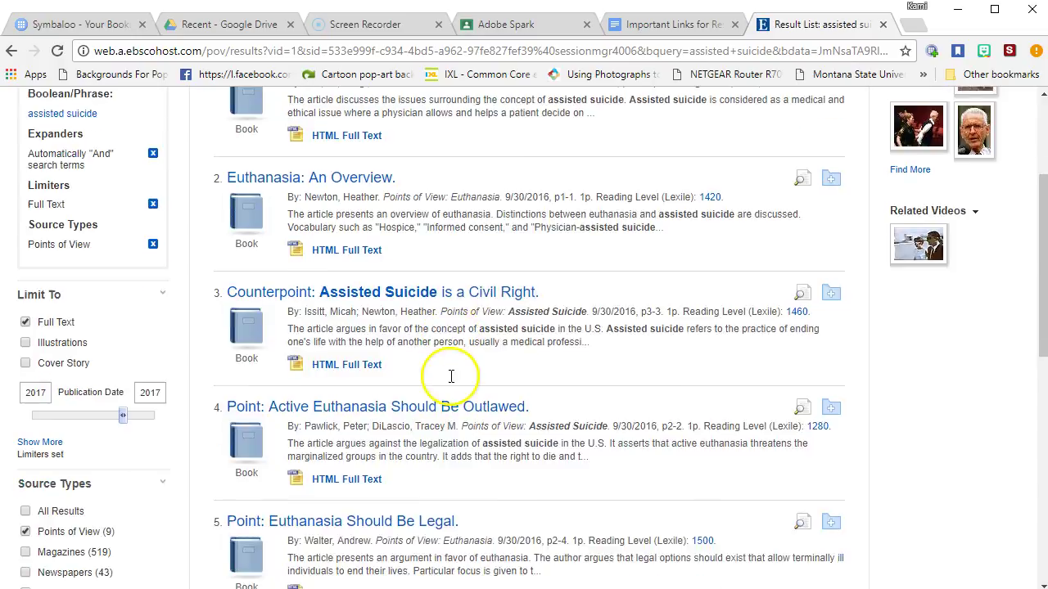
scroll(457, 378, "down", 2)
scroll(445, 364, "up", 2)
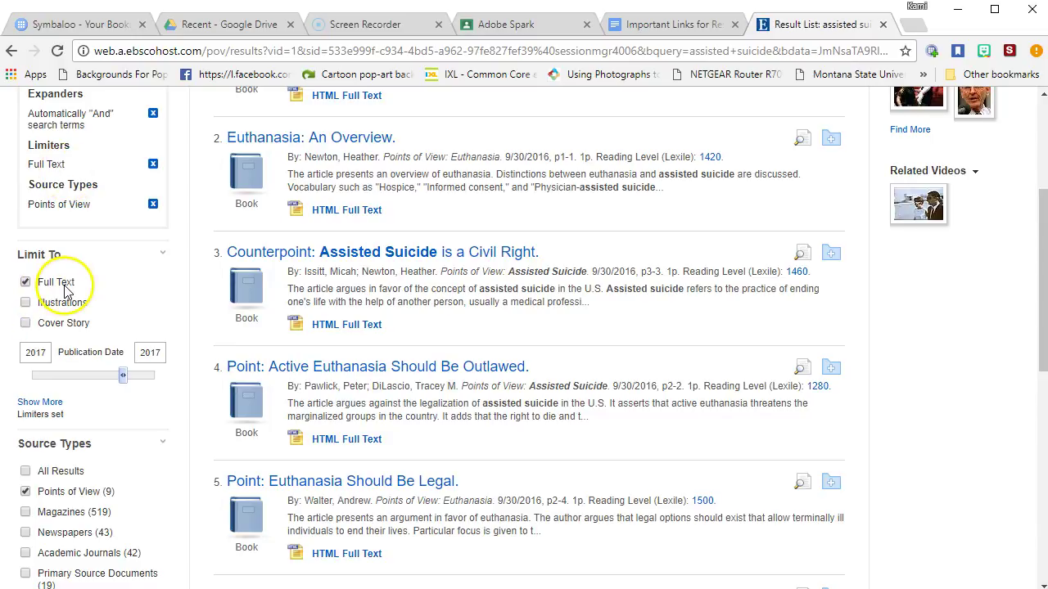
scroll(99, 458, "down", 2)
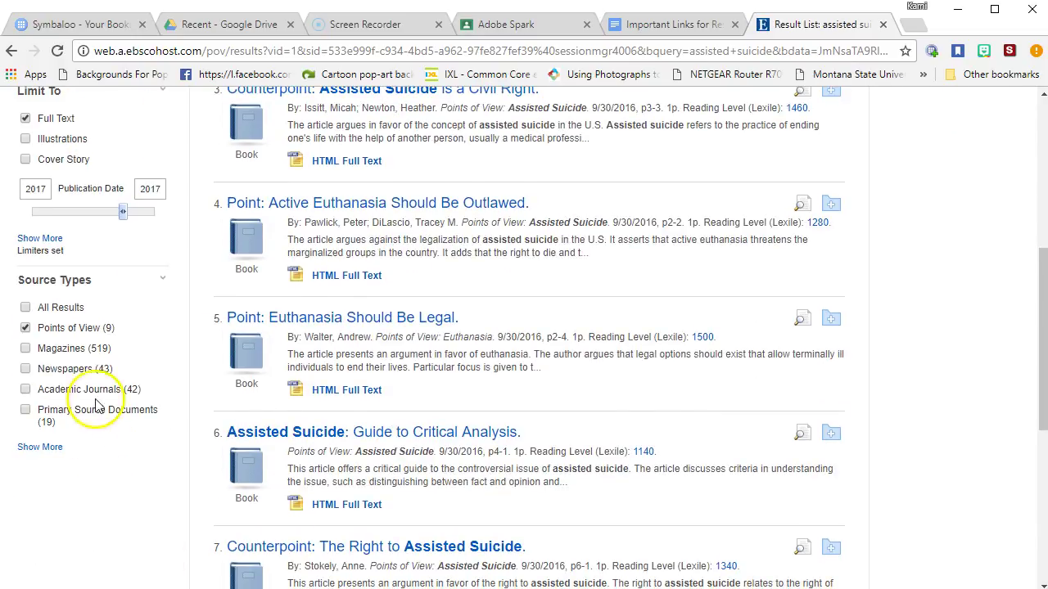
left_click(25, 389)
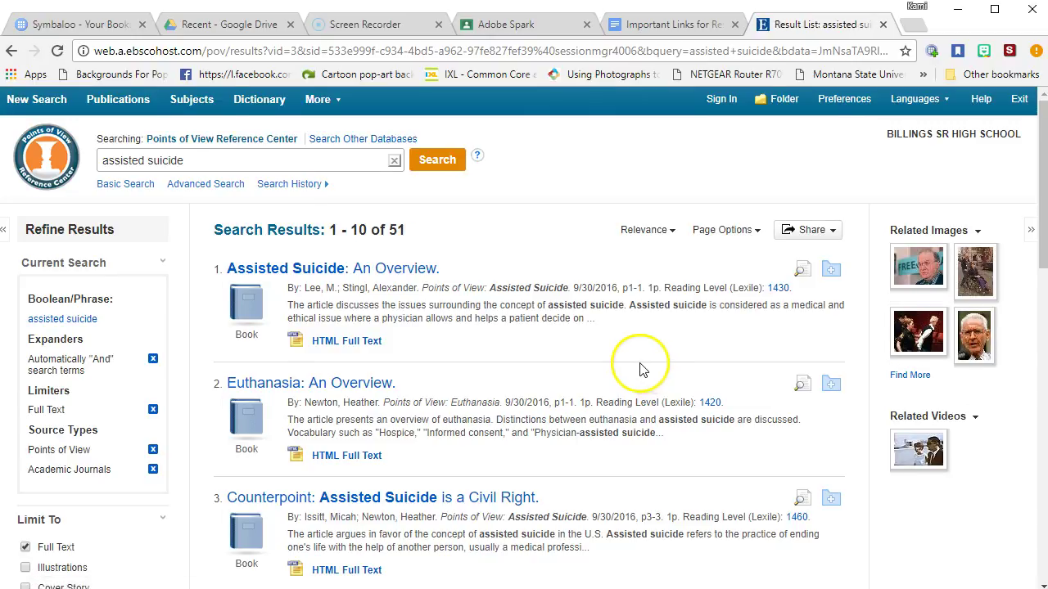
Open the tenth result, the academic journal article "Euthanasia and Assisted Suicide Today", and display its PDF full text.
scroll(636, 355, "down", 5)
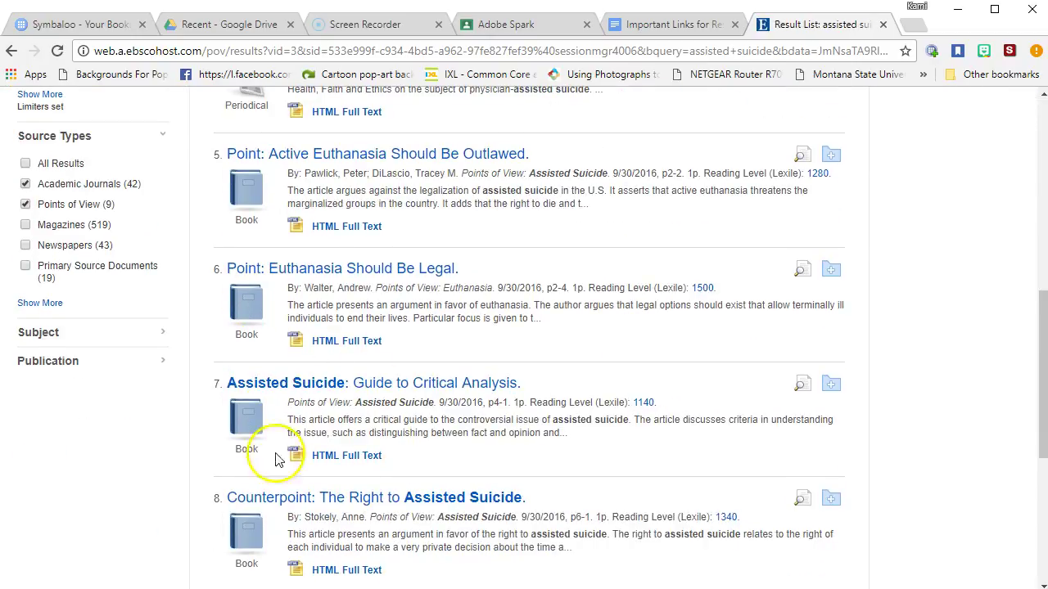
scroll(610, 442, "down", 4)
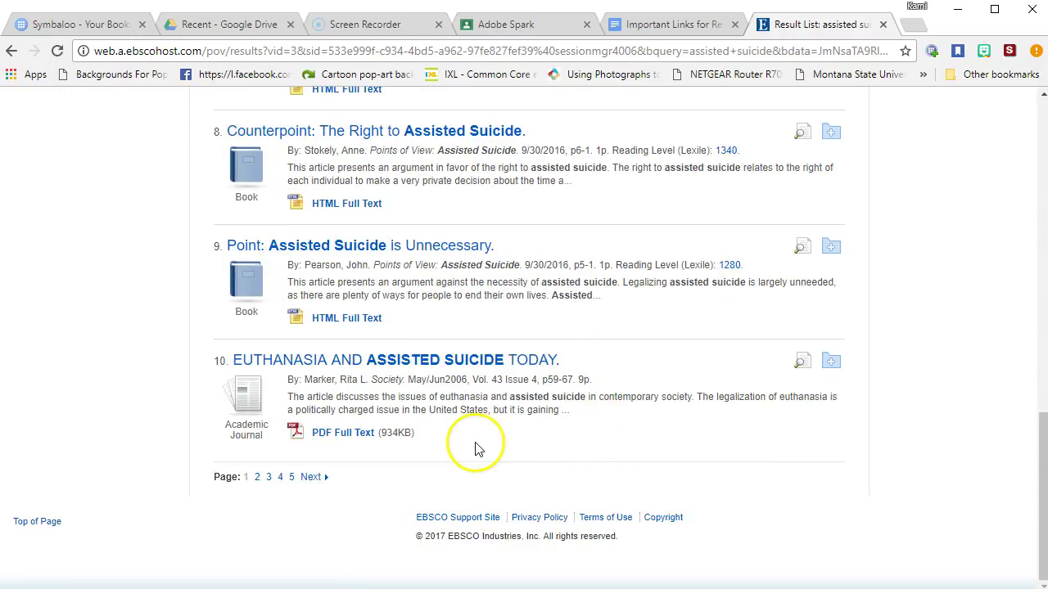
left_click(506, 364)
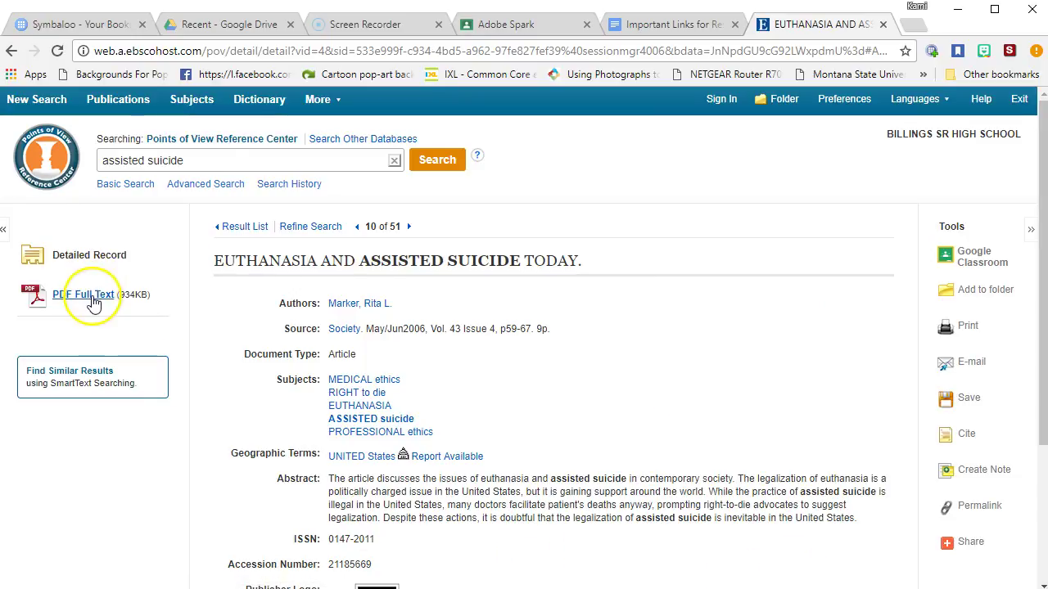
left_click(93, 302)
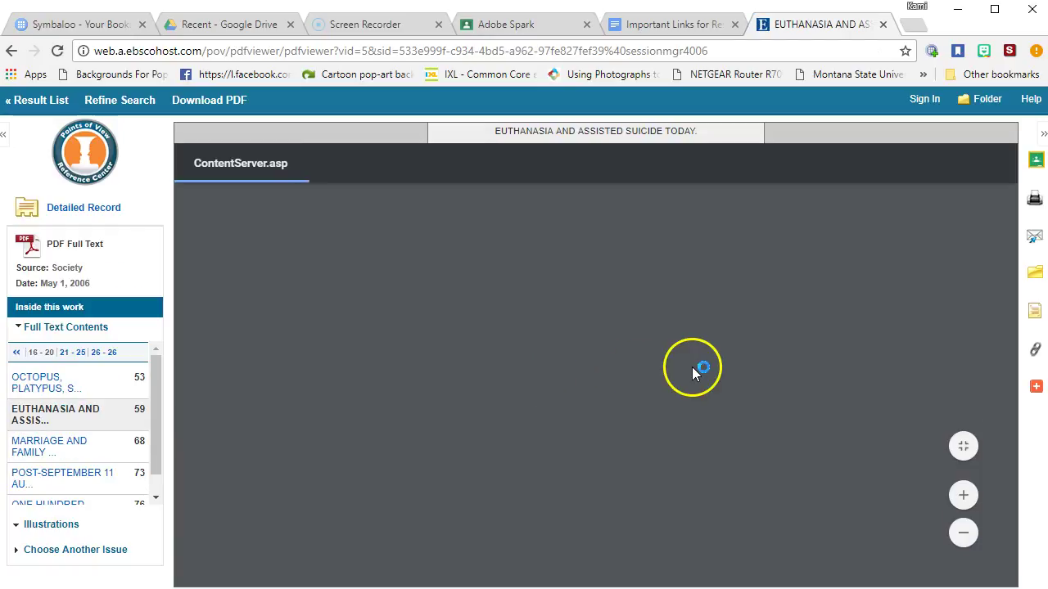
Skim the opening pages of the "Euthanasia and Assisted Suicide Today" PDF.
scroll(585, 364, "down", 8)
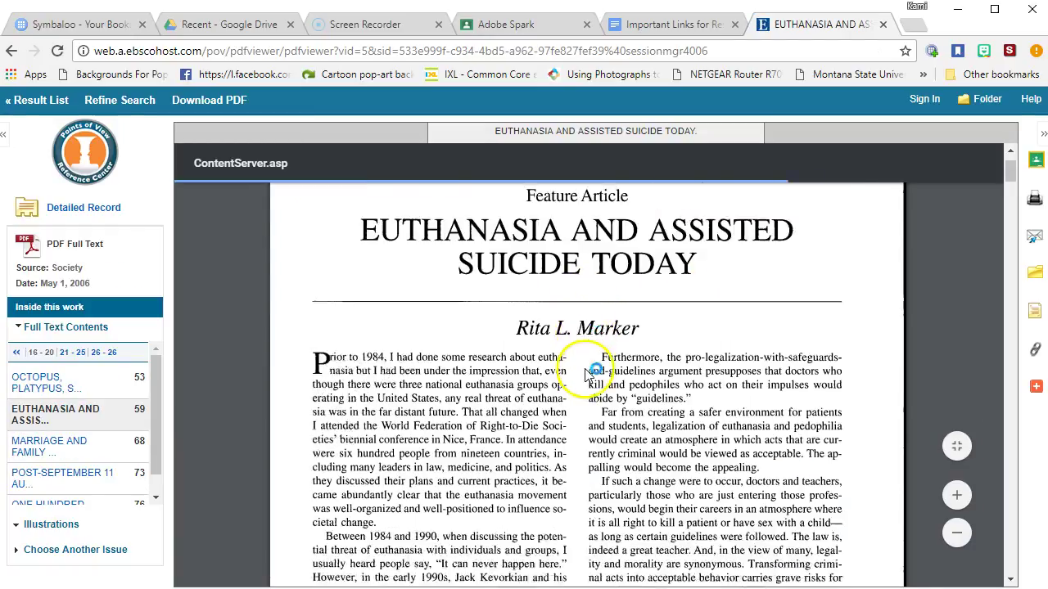
scroll(585, 360, "down", 10)
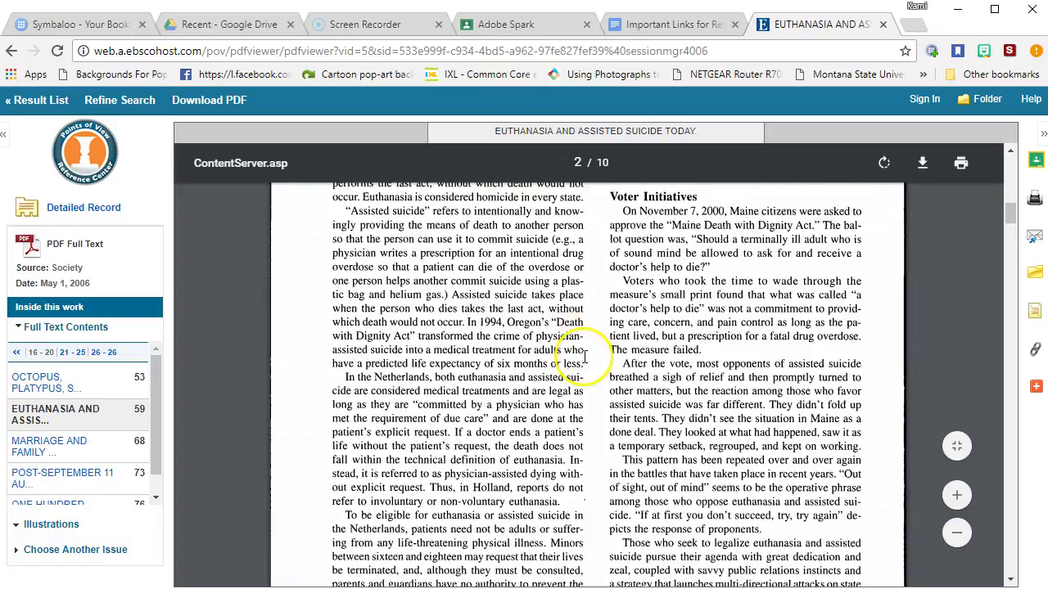
scroll(584, 352, "up", 15)
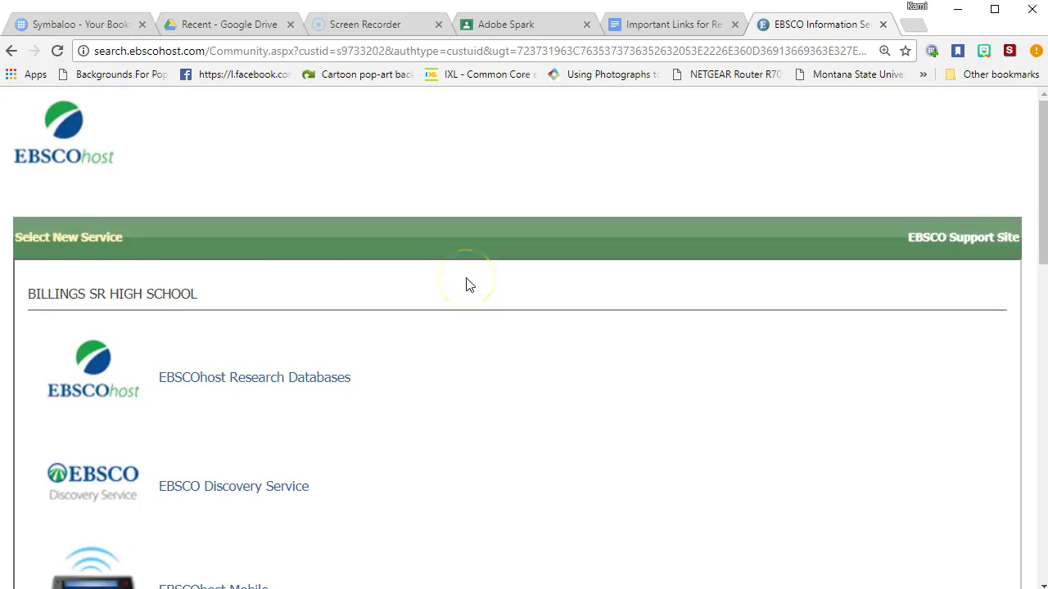
Open Biography Reference Center from the EBSCO service list.
scroll(469, 284, "down", 2)
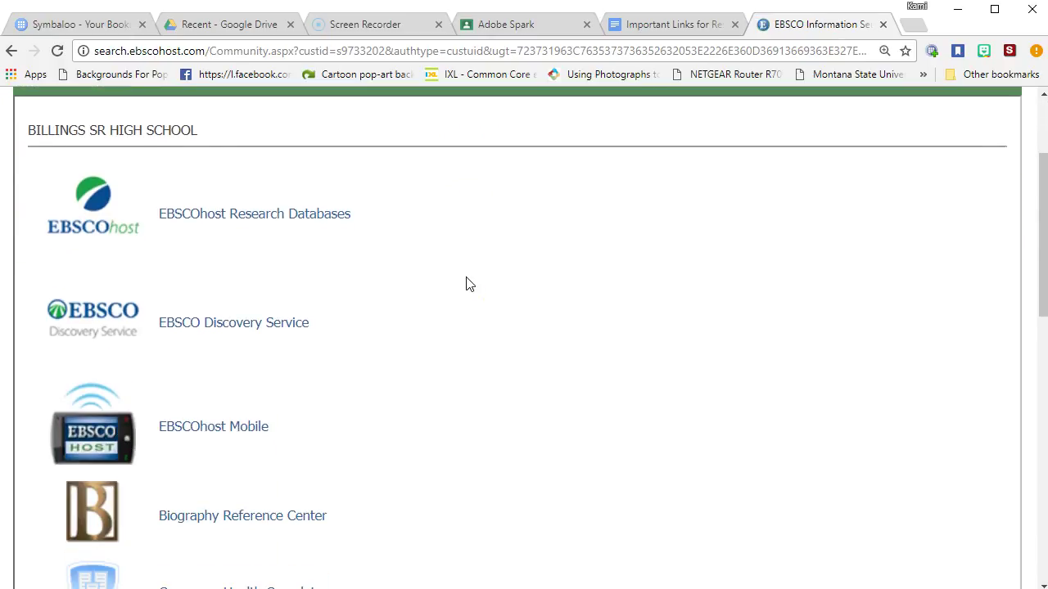
scroll(469, 284, "down", 2)
scroll(469, 284, "down", 2)
left_click(243, 196)
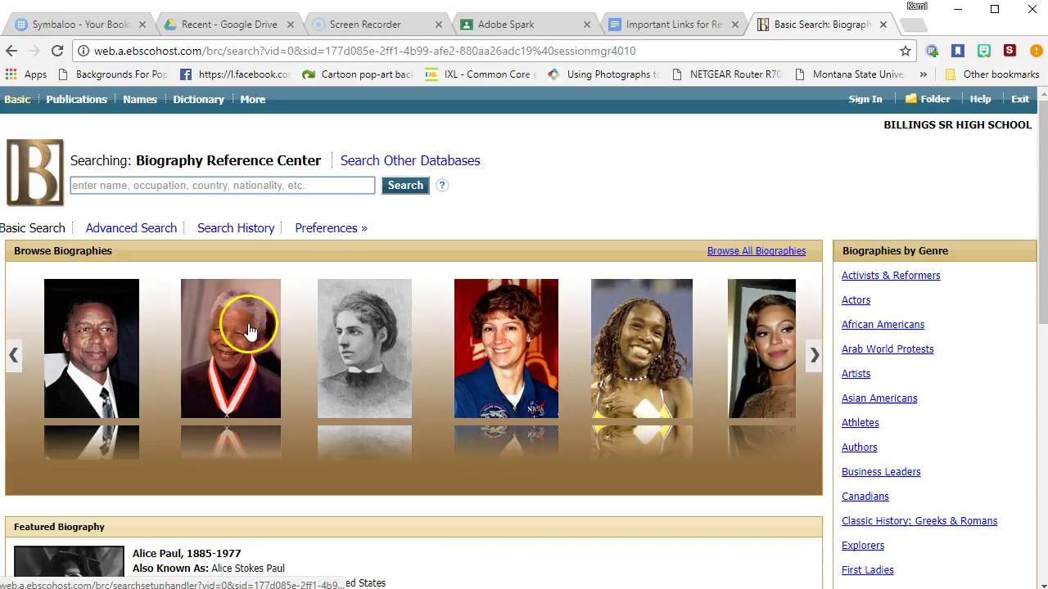
Open Nelson Mandela's biography entry and display the PDF full text of "The 50 most famous people of the century".
left_click(231, 375)
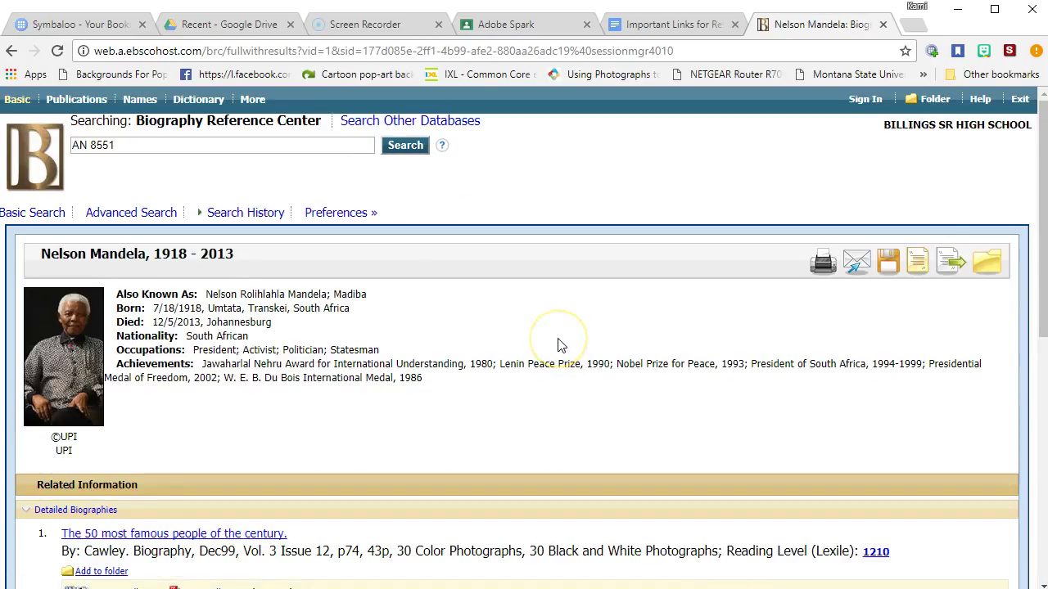
scroll(558, 346, "down", 4)
left_click(549, 358)
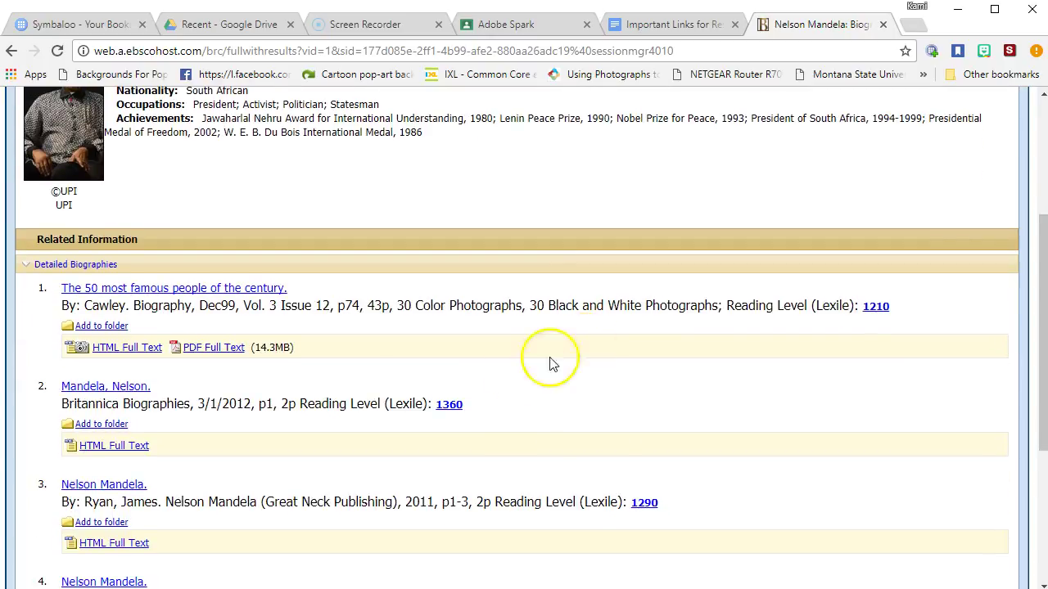
scroll(381, 318, "down", 1)
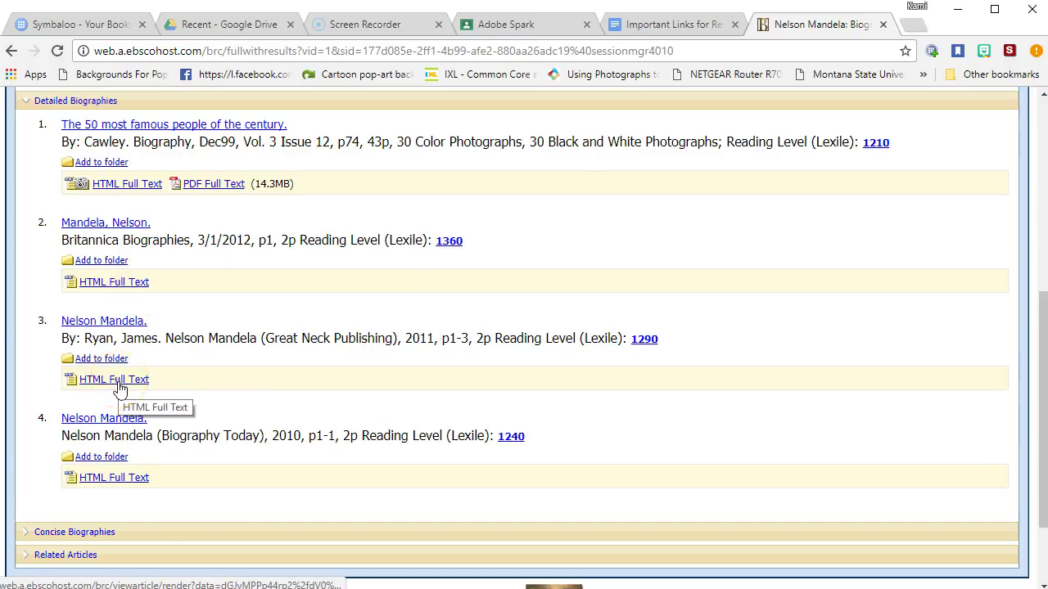
left_click(209, 187)
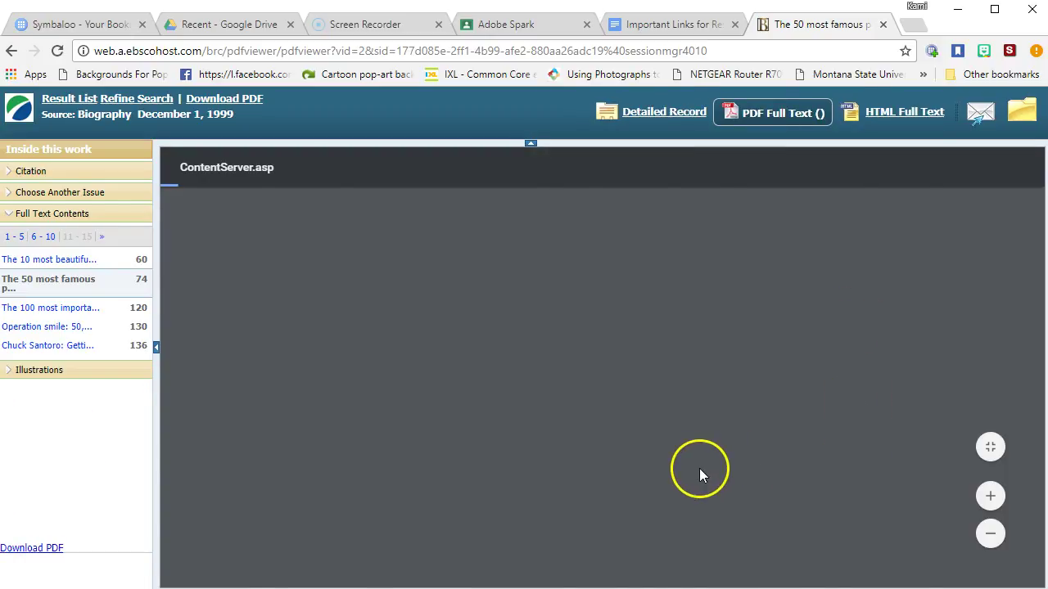
Skim the opening pages of "The 50 most famous people of the century" PDF and return to its title.
scroll(700, 467, "down", 7)
scroll(705, 451, "down", 2)
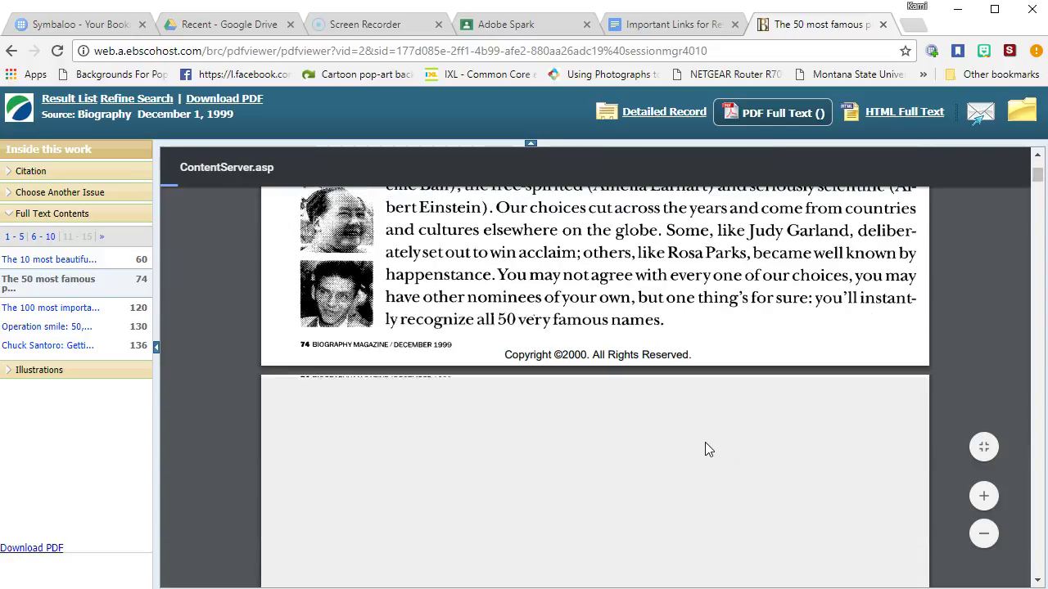
scroll(686, 451, "down", 3)
scroll(671, 426, "up", 8)
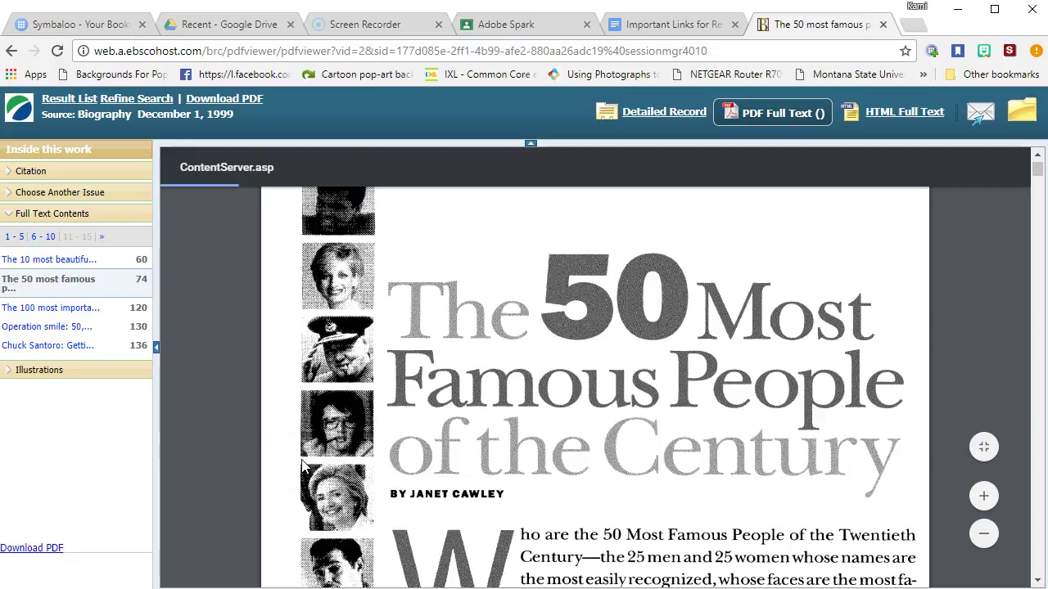
Switch back to the "Important Links for Research Project" document in Google Docs and dismiss the link preview.
left_click(679, 25)
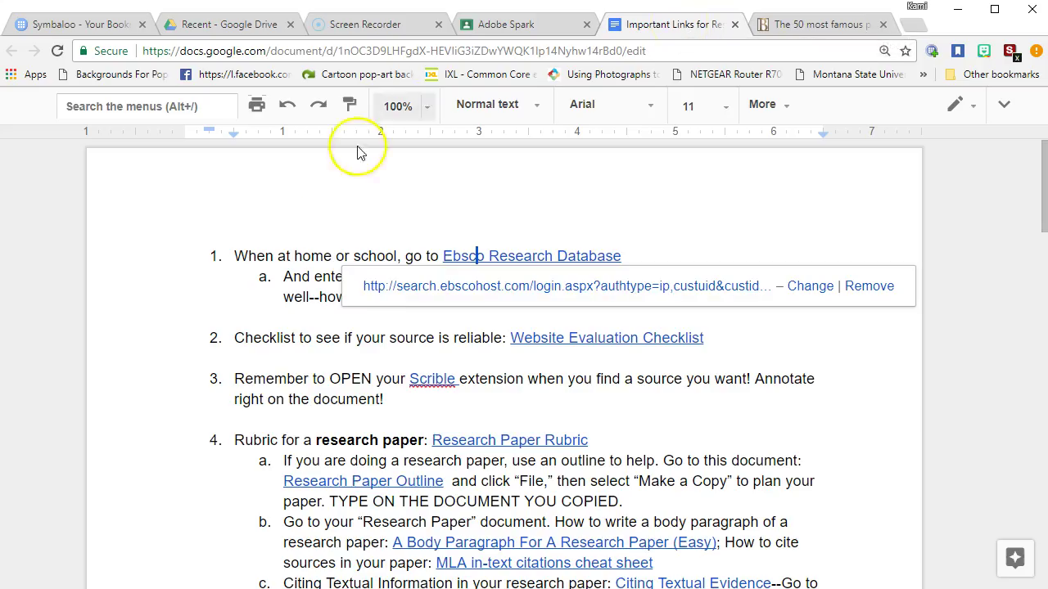
left_click(330, 256)
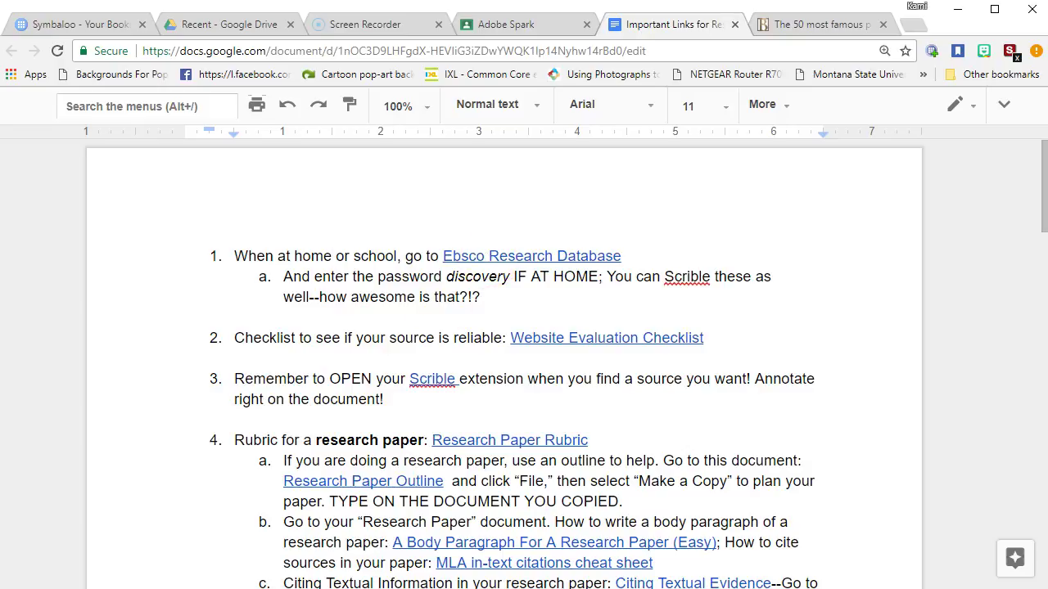